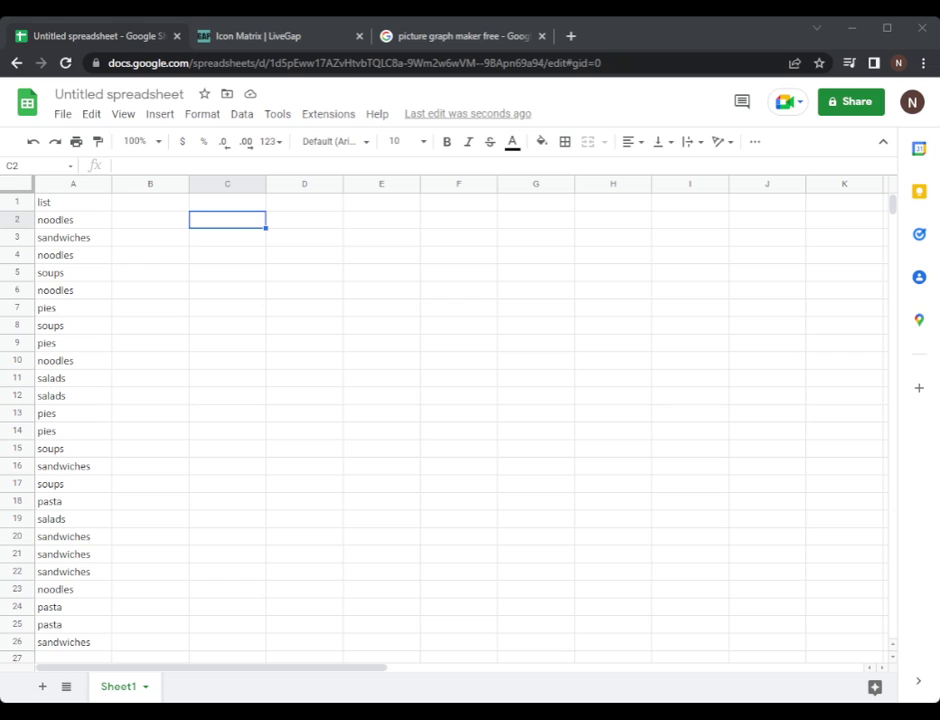
- Create a pivot table on a new sheet from the food list in Sheet1 range A1:A26
left_click(78, 645)
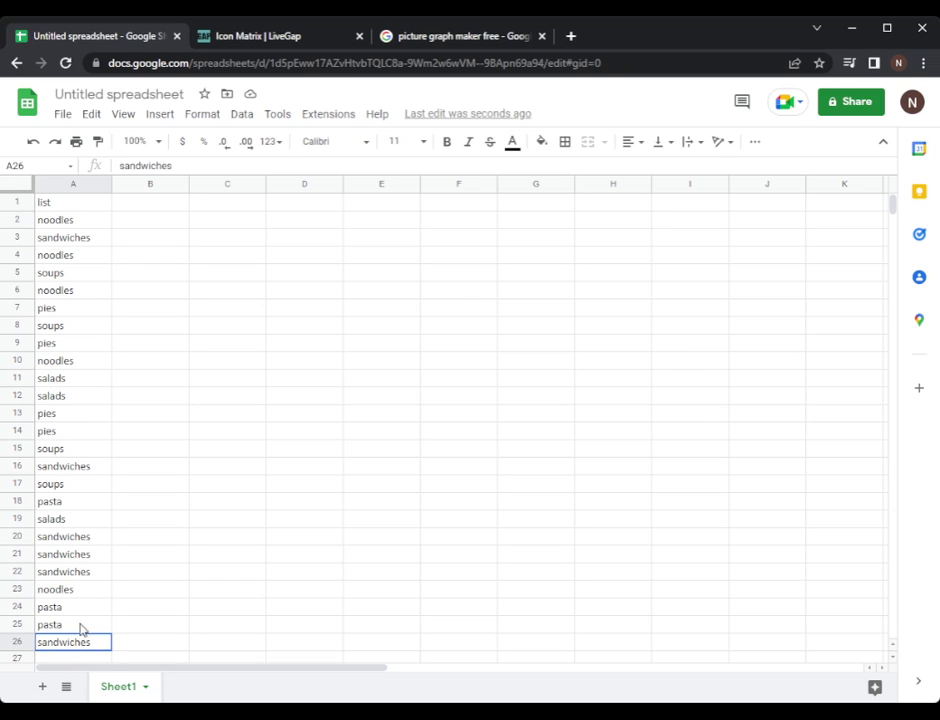
left_click_drag(81, 628, 63, 204)
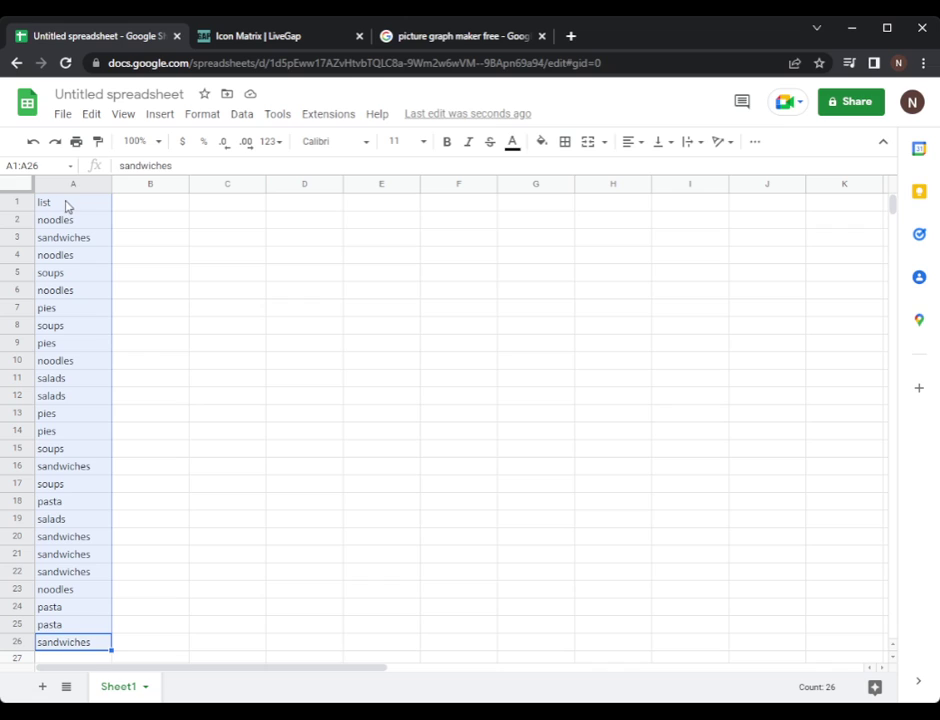
left_click(158, 114)
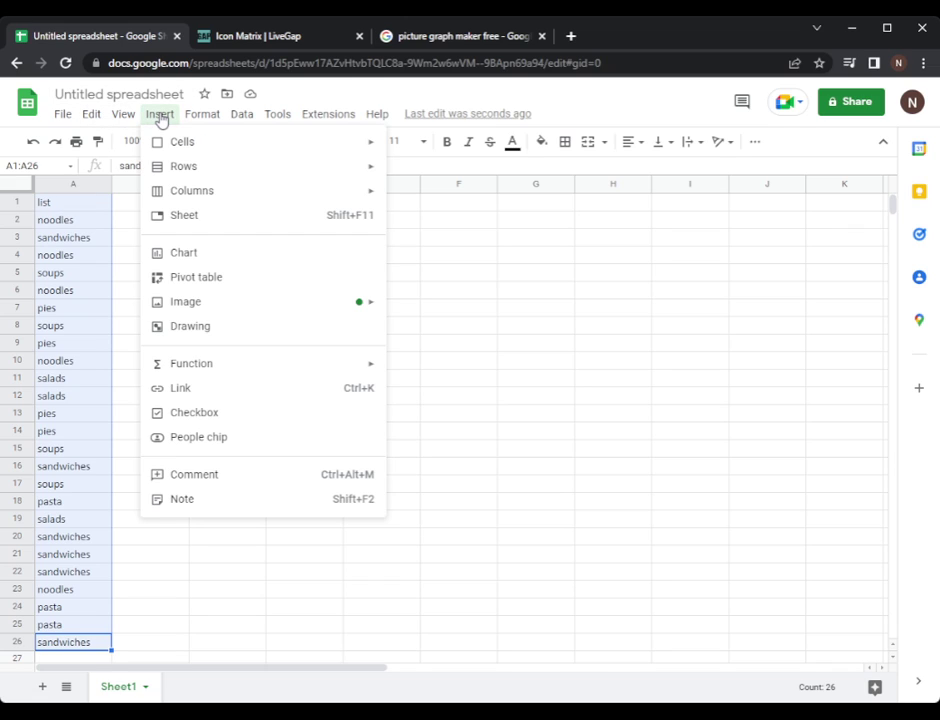
left_click(211, 287)
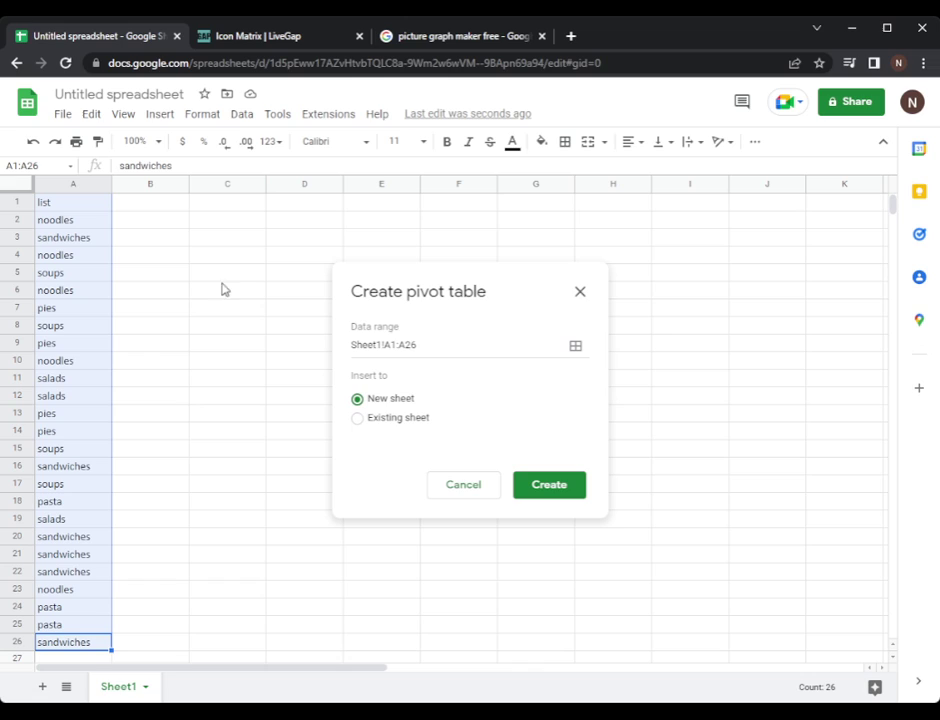
left_click(578, 492)
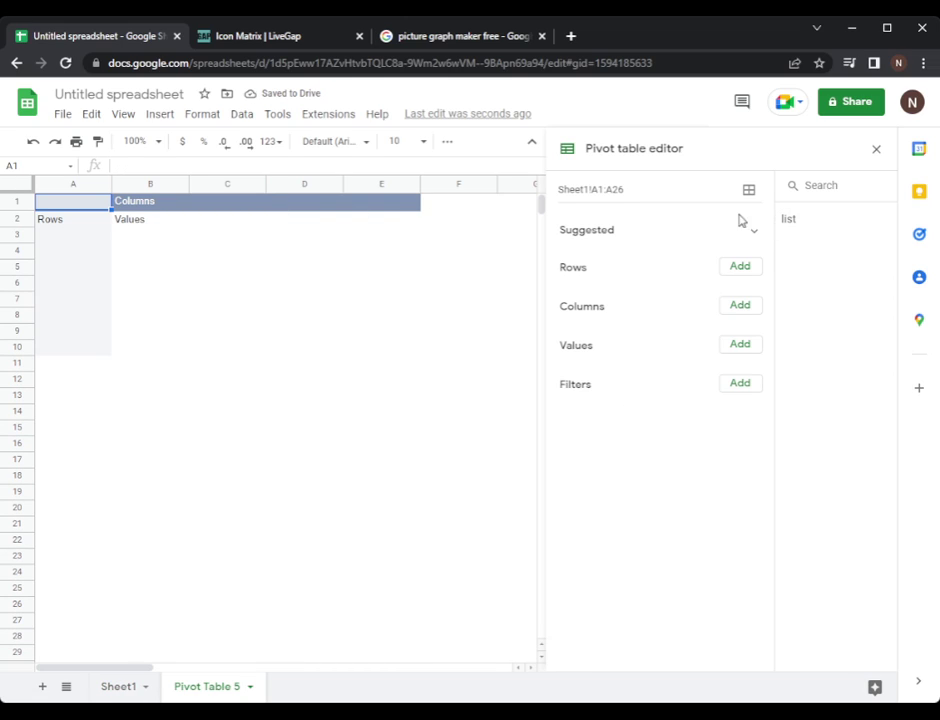
- Add the list field to the pivot table as both rows and values, summarized by COUNTA
left_click_drag(799, 222, 598, 279)
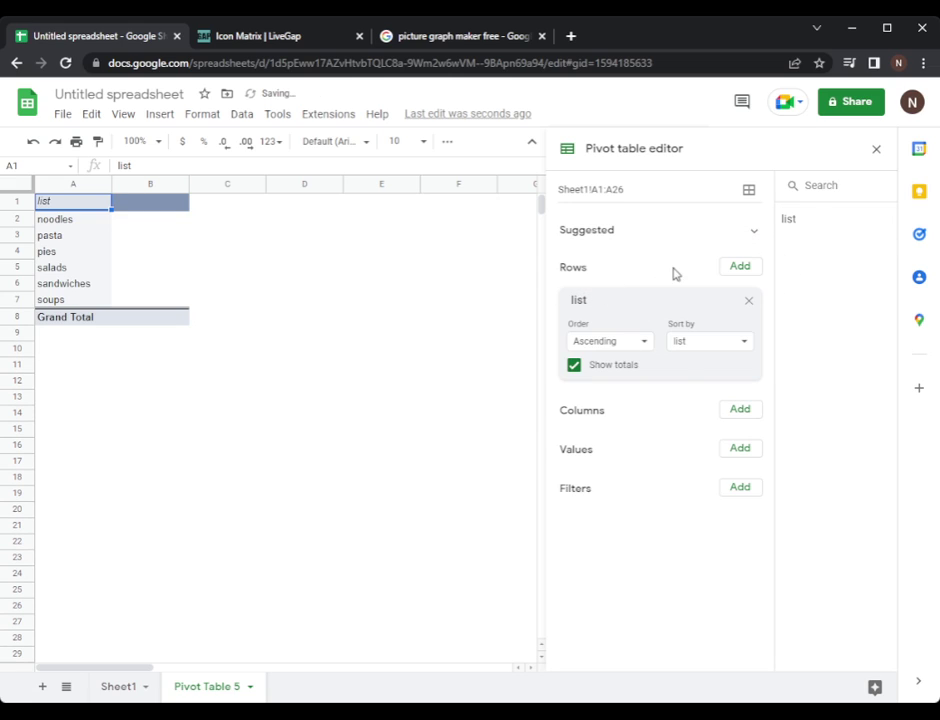
left_click(748, 450)
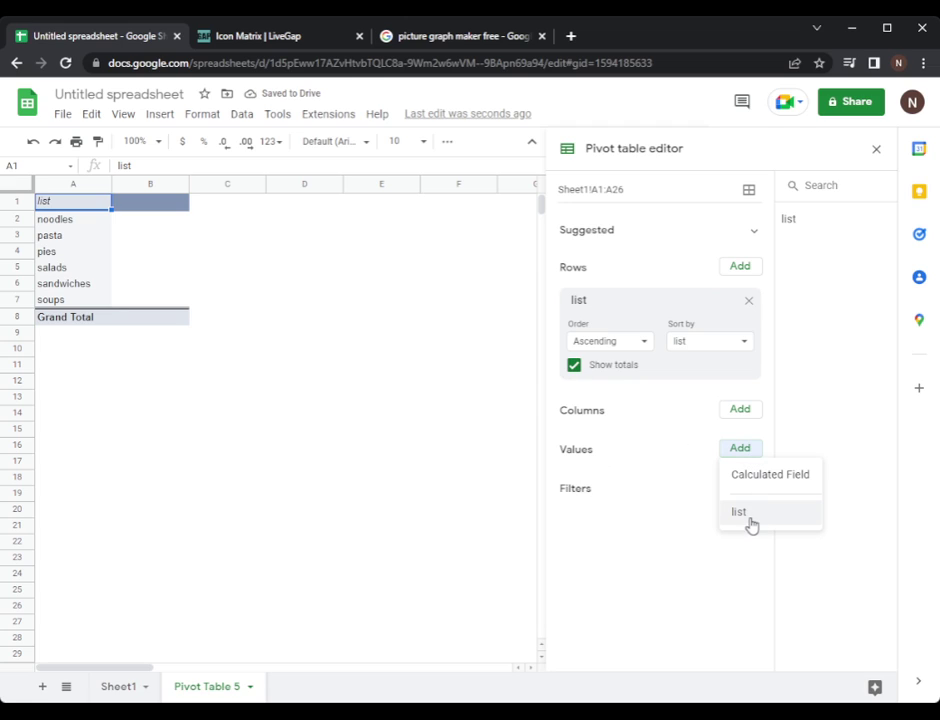
left_click(739, 512)
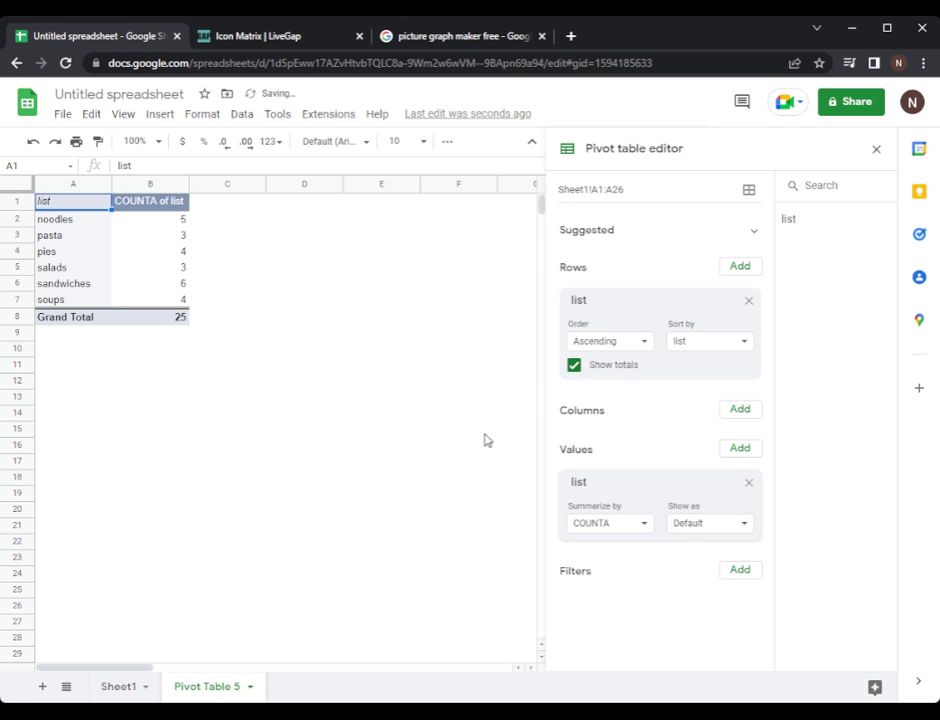
left_click(262, 316)
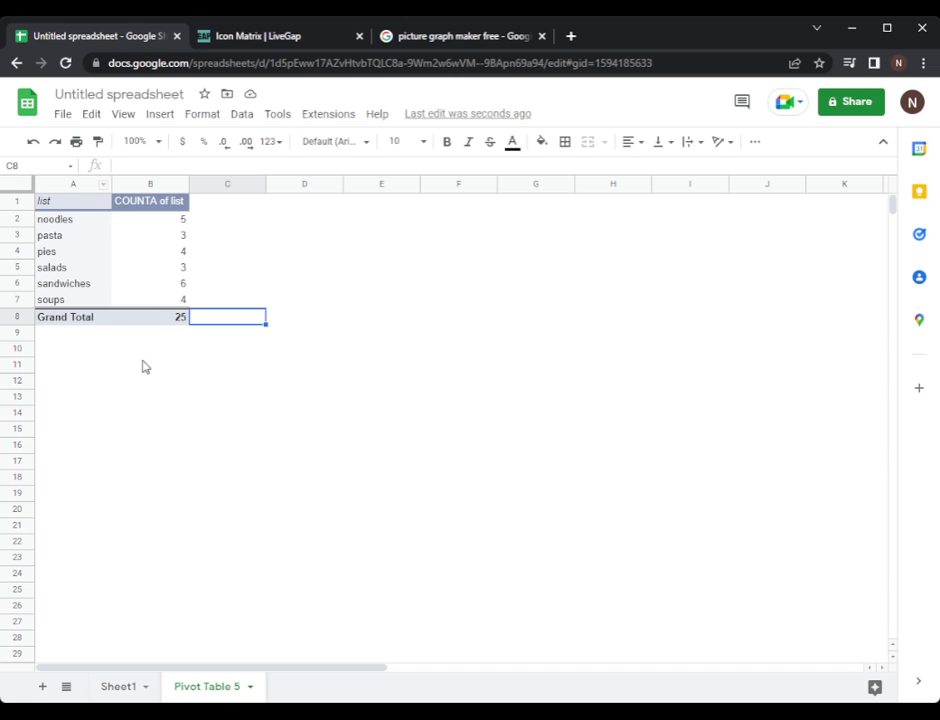
left_click(285, 367)
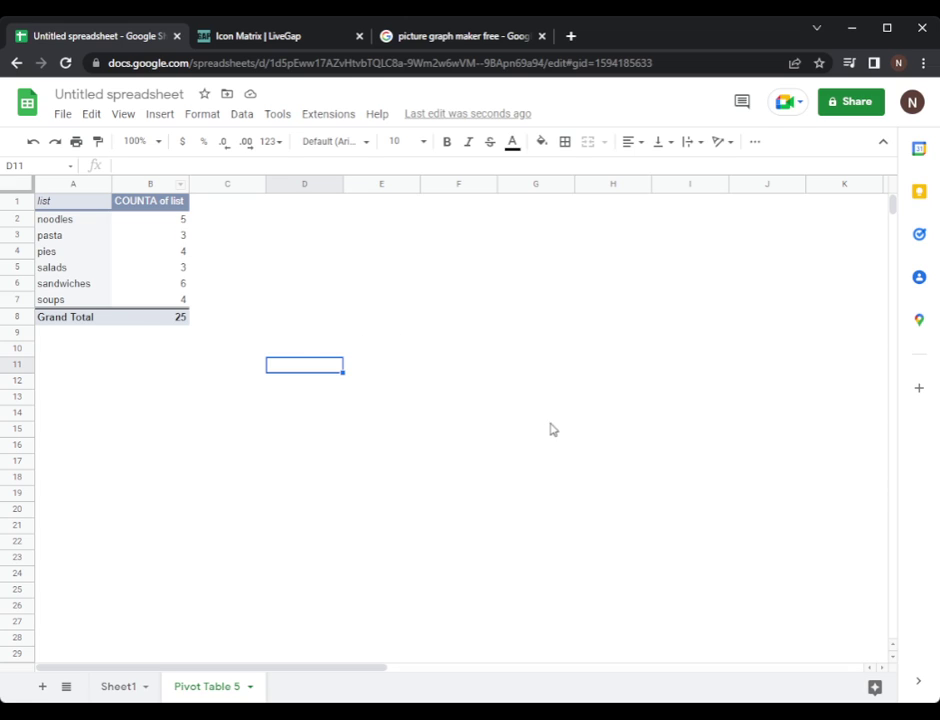
left_click(378, 370)
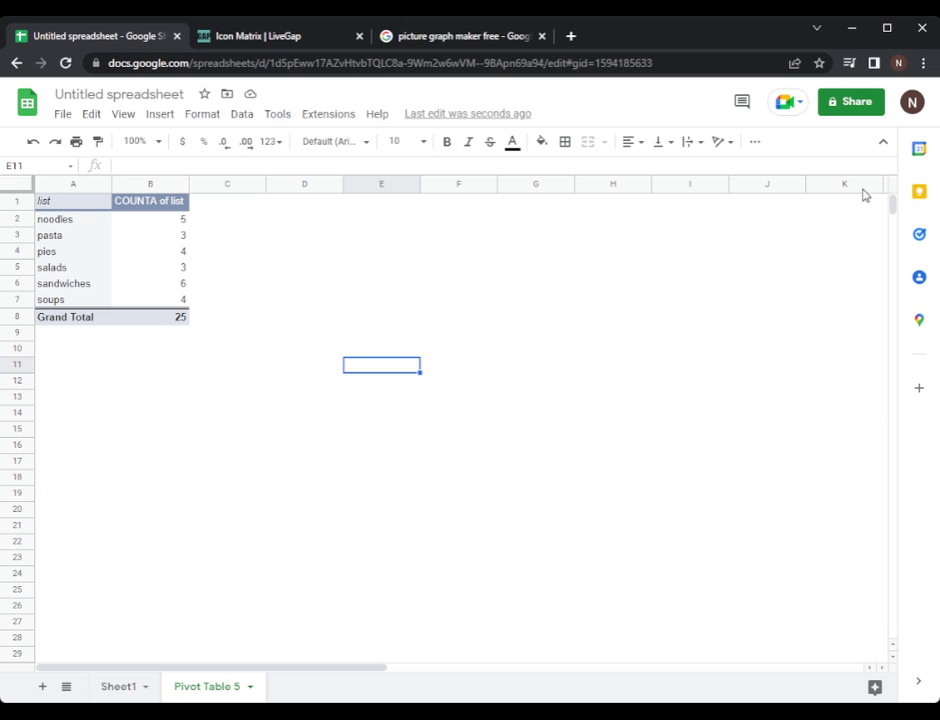
- Center-align the contents of columns E through J horizontally
mouse_move(380, 189)
left_mouse_down()
mouse_move(820, 168)
mouse_move(750, 177)
mouse_move(766, 176)
left_mouse_up()
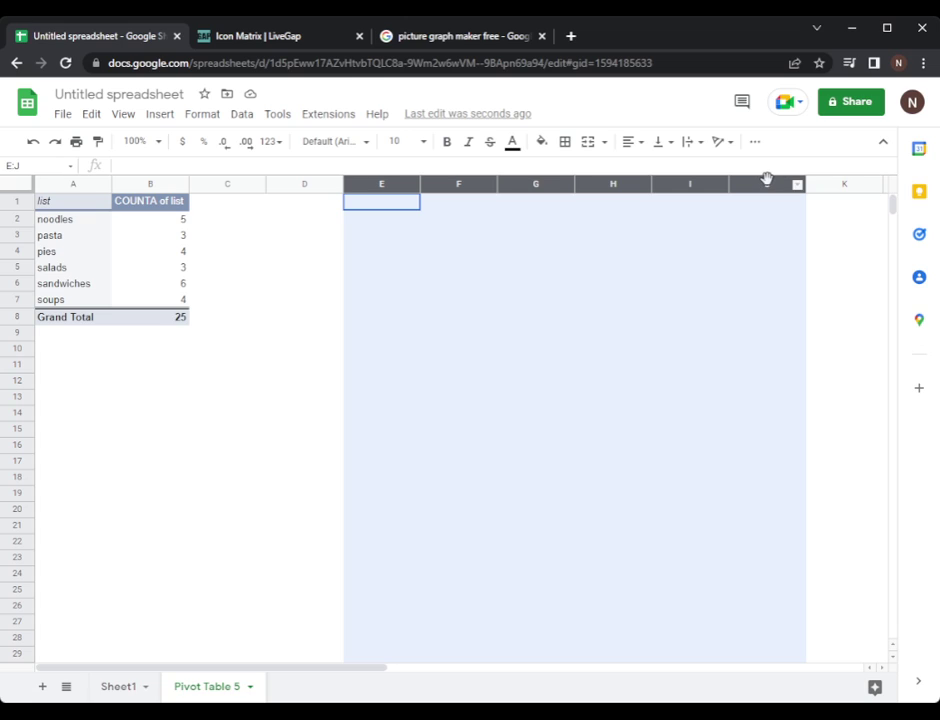
left_click(628, 146)
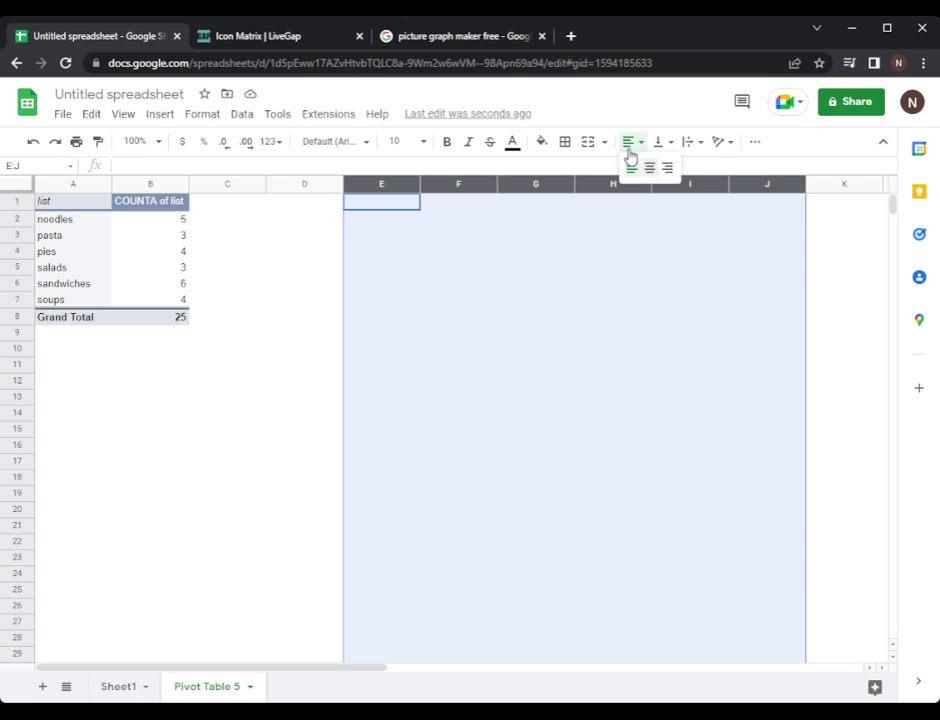
left_click(649, 167)
- Enter the first chart category label "Noodles" in cell E11
left_click(394, 314)
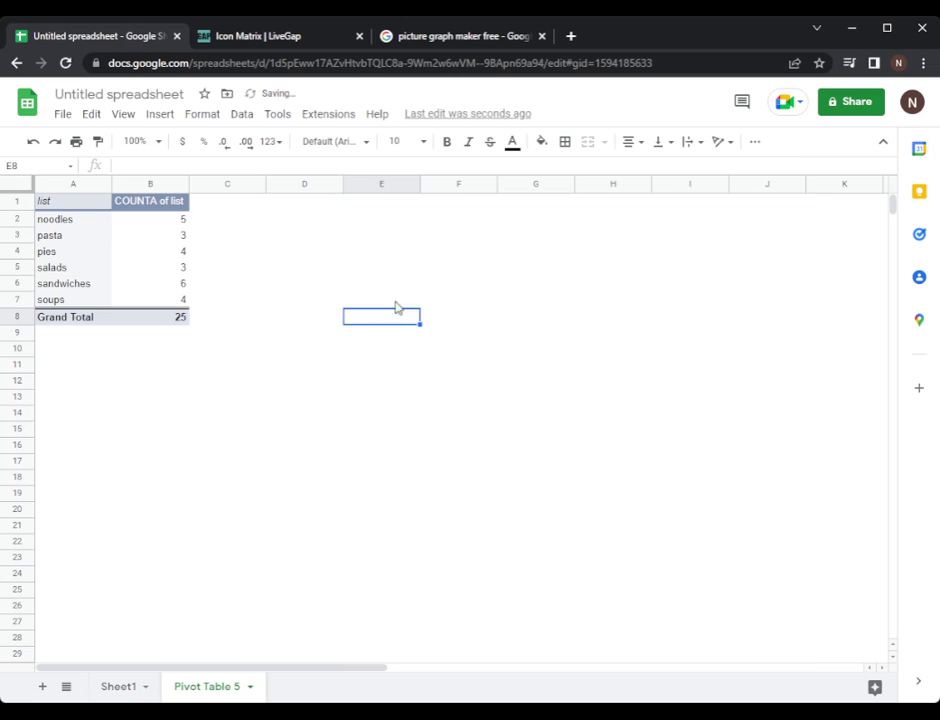
left_click(384, 350)
left_click(390, 365)
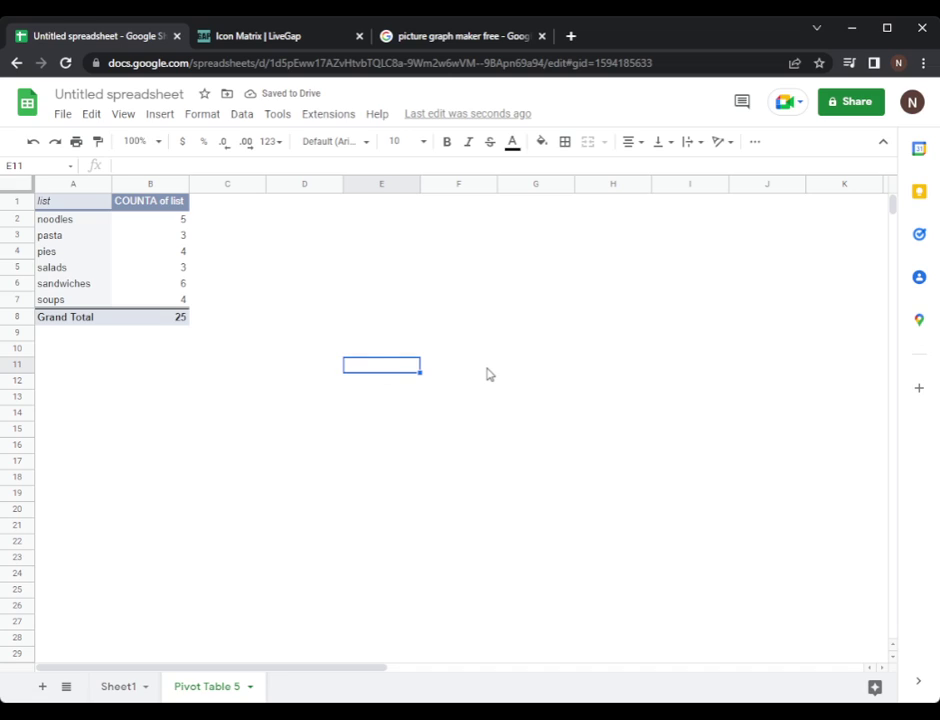
type("Noo")
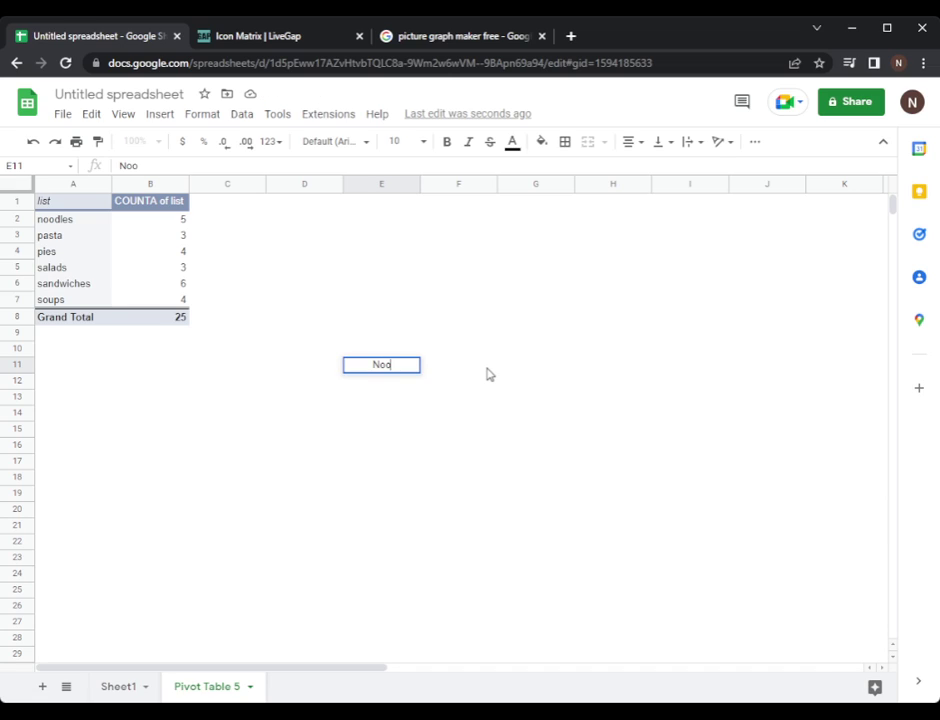
type("dles")
key("Return")
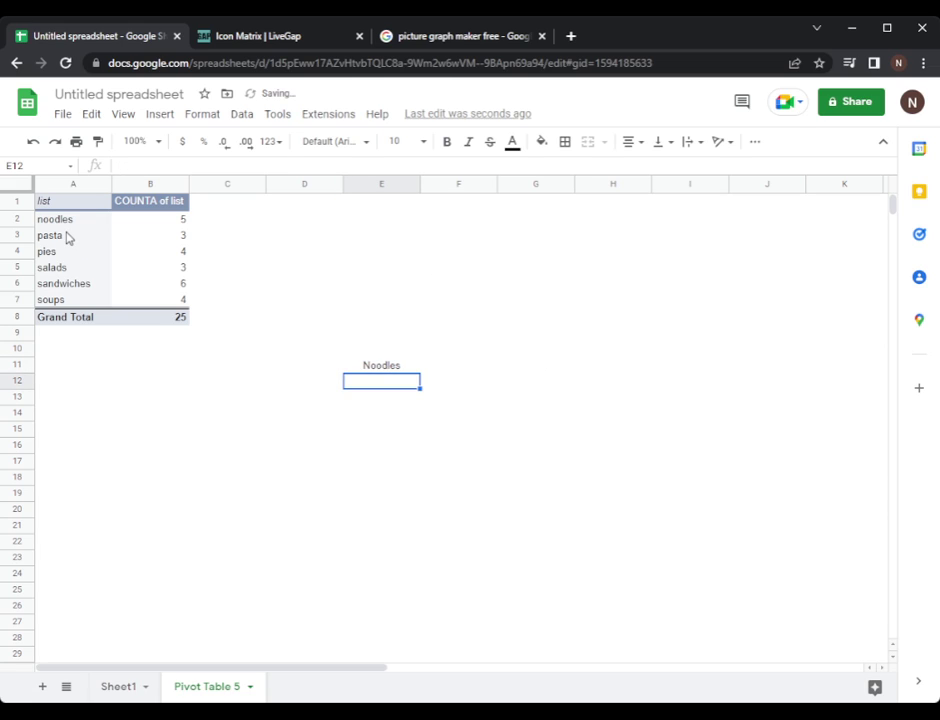
- Copy the pivot table's remaining categories, pasta through soups (A3:A7), and paste them transposed starting at cell F11
left_click_drag(68, 238, 78, 303)
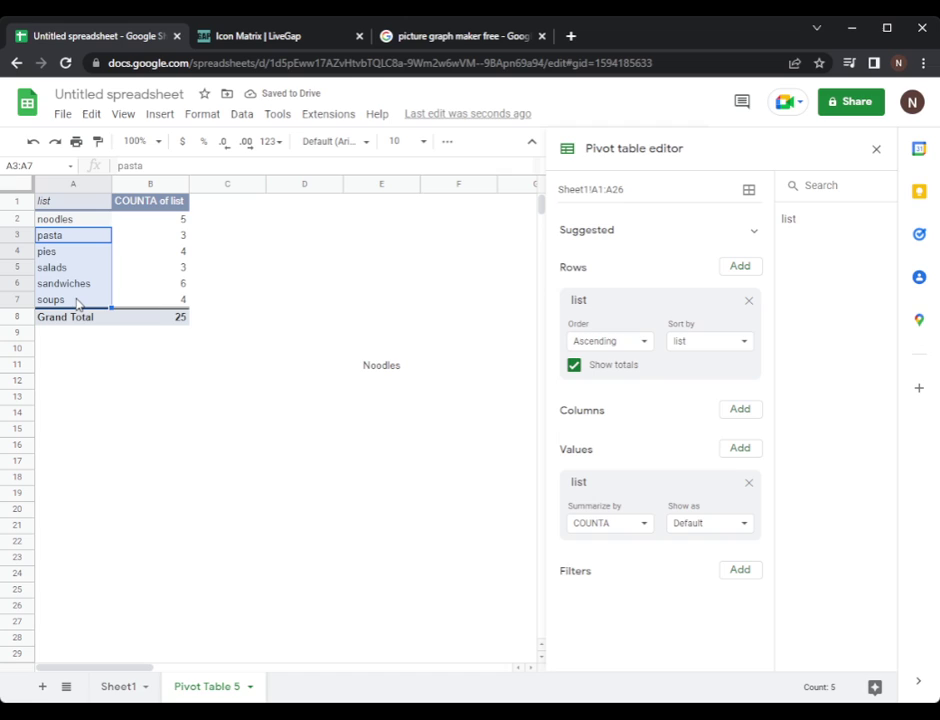
key("ctrl+c")
left_click(427, 370)
right_click(427, 370)
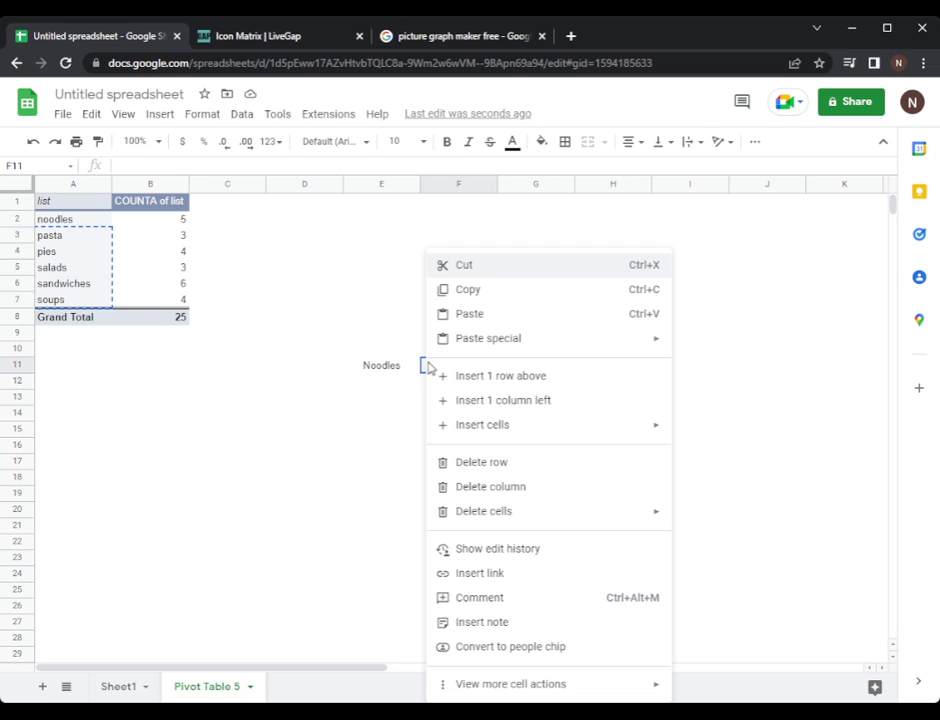
mouse_move(507, 340)
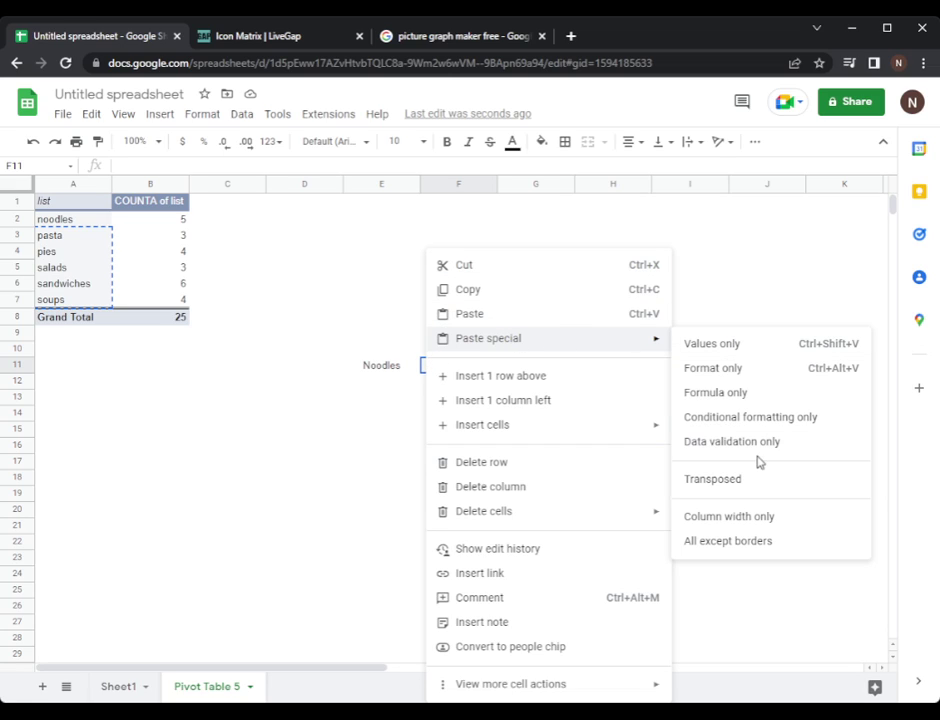
left_click(745, 480)
left_click(520, 461)
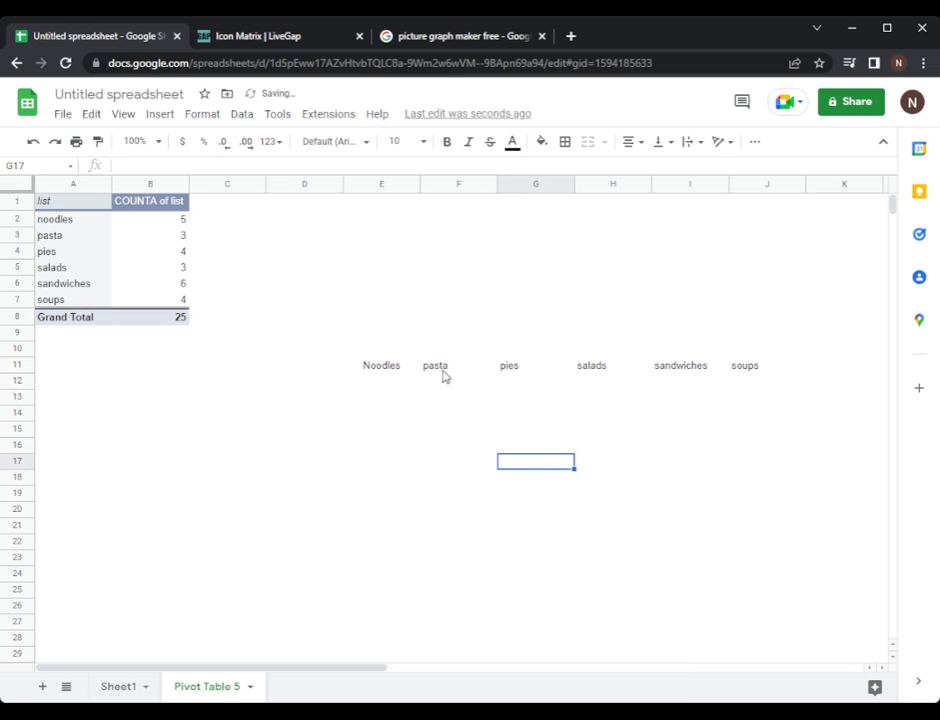
- Center-align the pasted category labels in F11:J11
left_click_drag(436, 370, 762, 365)
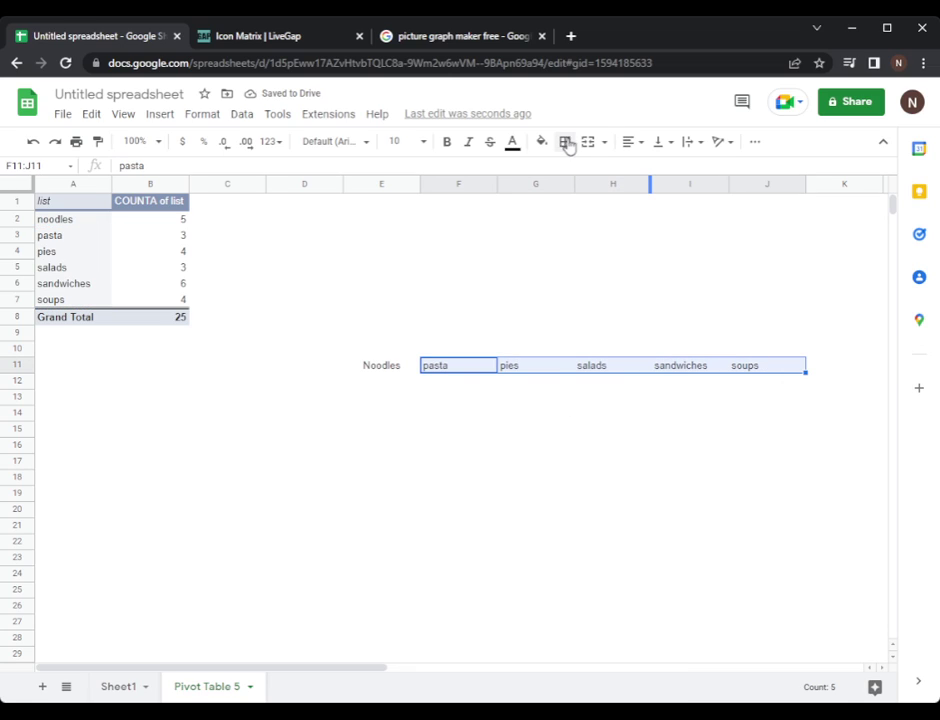
left_click(632, 142)
left_click(649, 169)
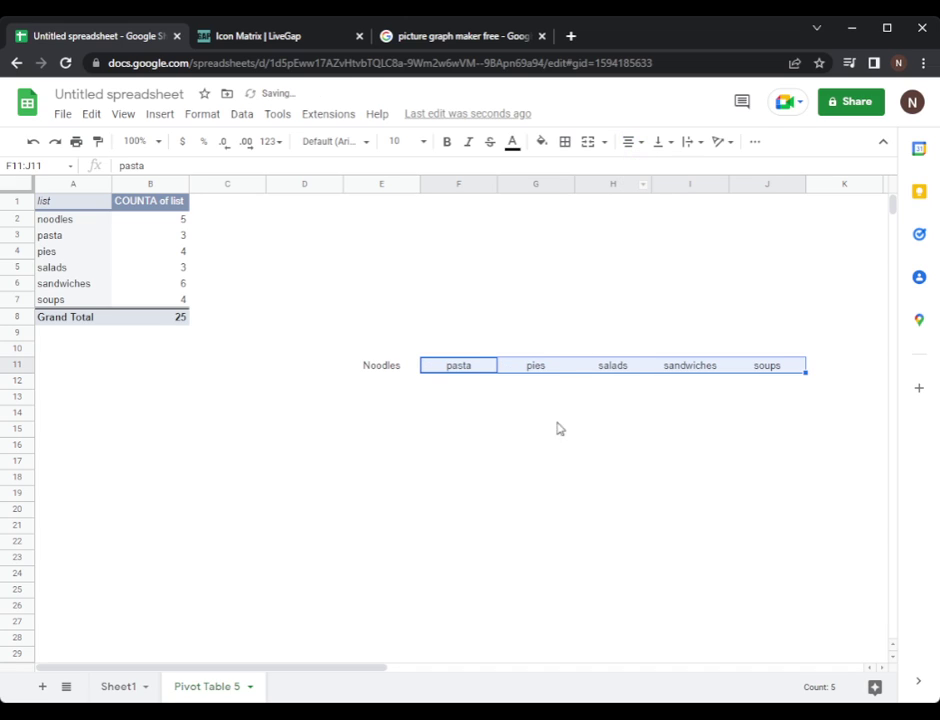
left_click(545, 447)
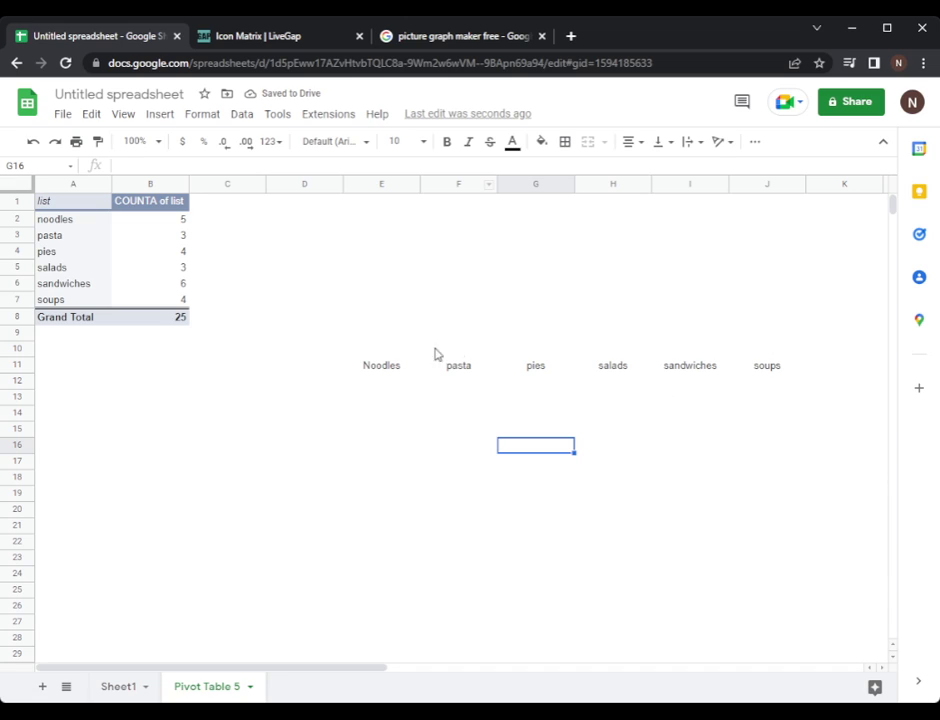
- Start inserting an in-cell image in E10, above the Noodles label, and search Google Images for "food"
left_click(388, 351)
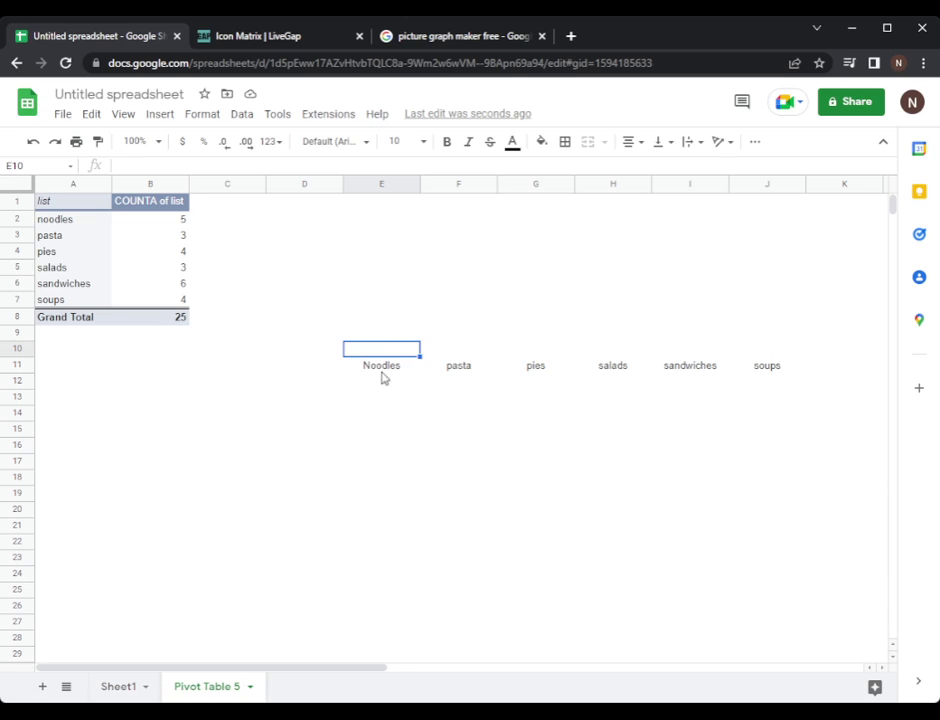
left_click(400, 367)
left_click(399, 351)
left_click(160, 114)
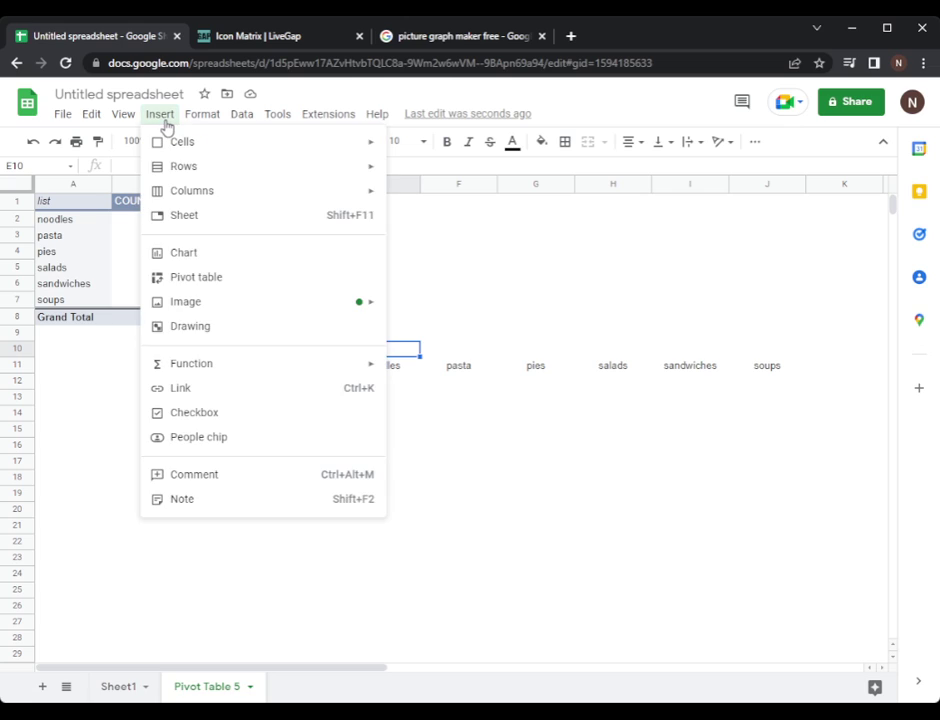
mouse_move(206, 314)
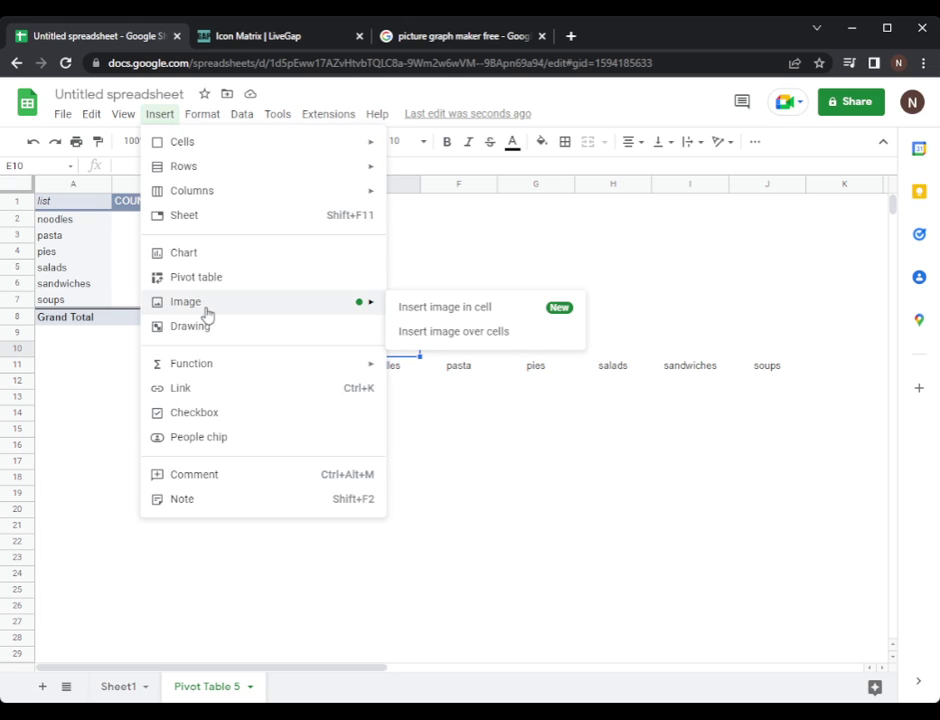
left_click(489, 309)
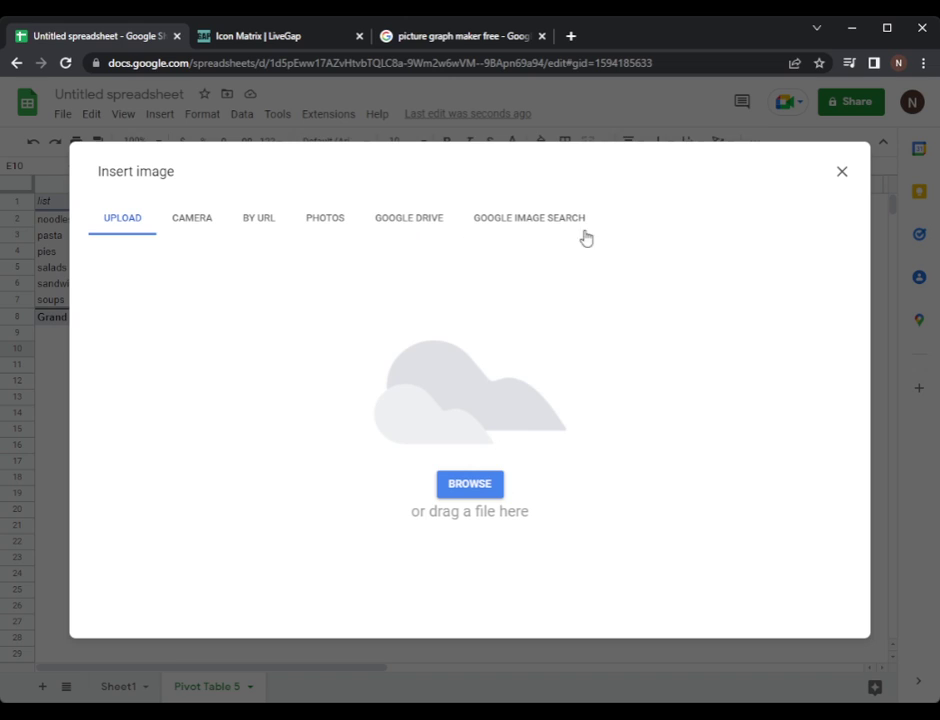
left_click(518, 224)
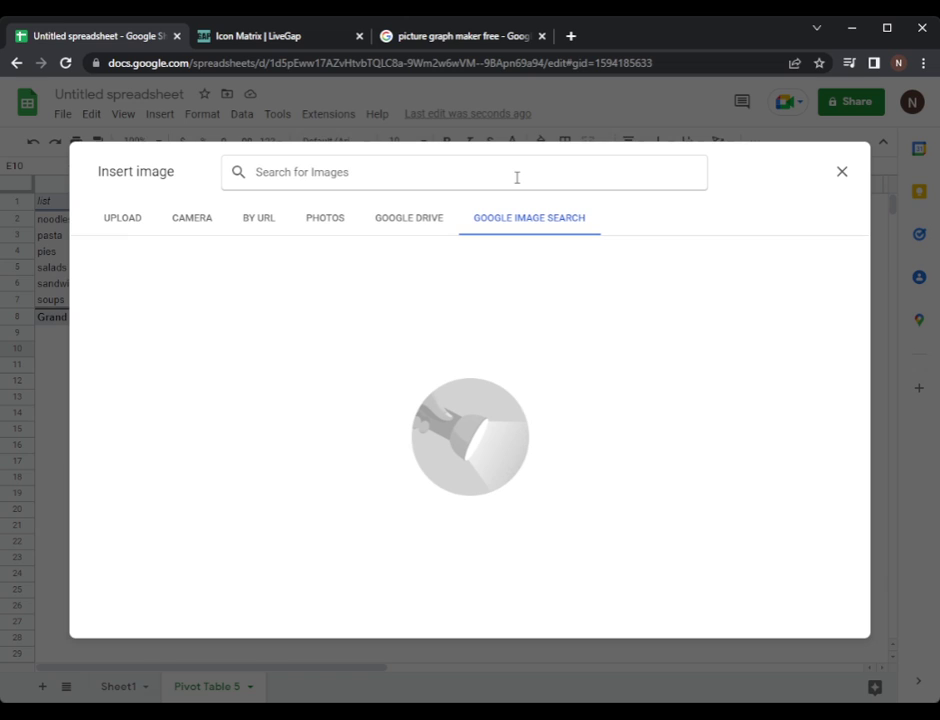
type("foo")
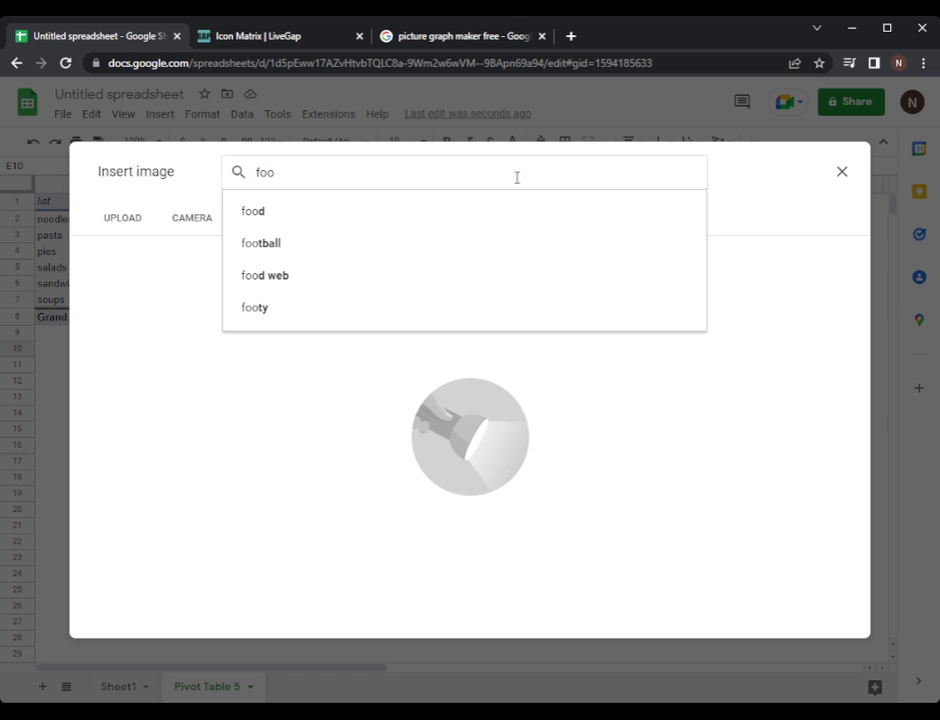
type("d")
key("Return")
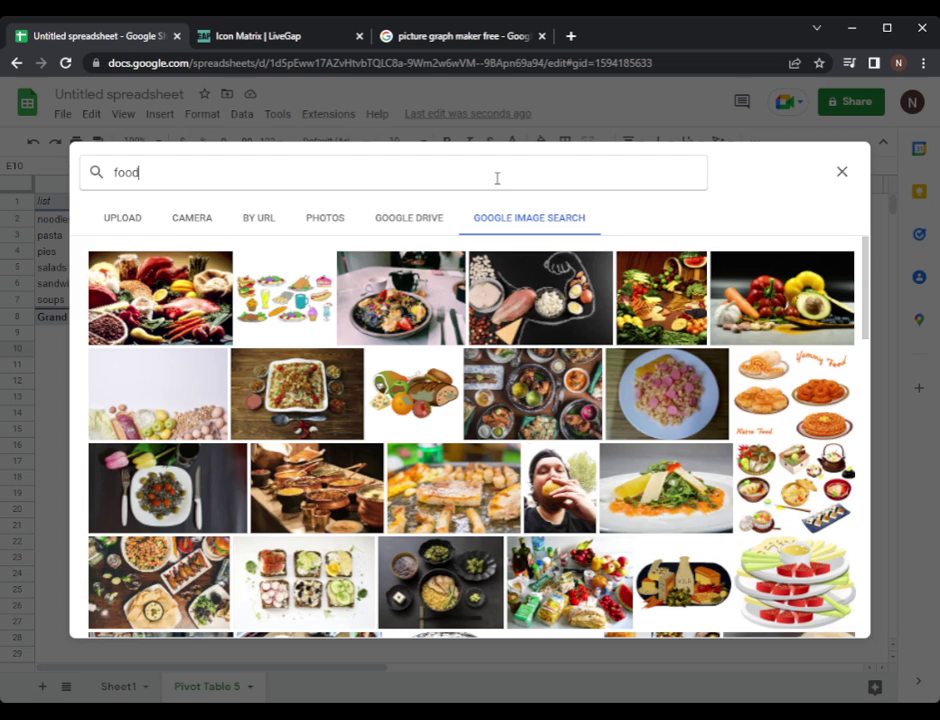
- Refine the image search to "food icon" and insert the black burger icon into cell E10
left_click(496, 177)
type("ic")
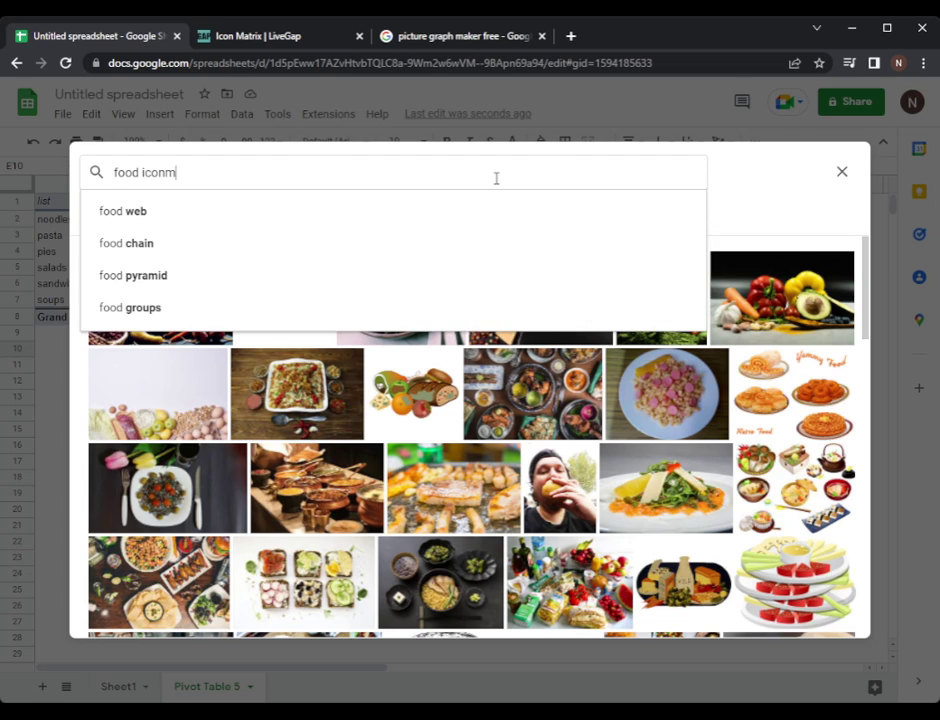
type("onm")
key("BackSpace")
key("Return")
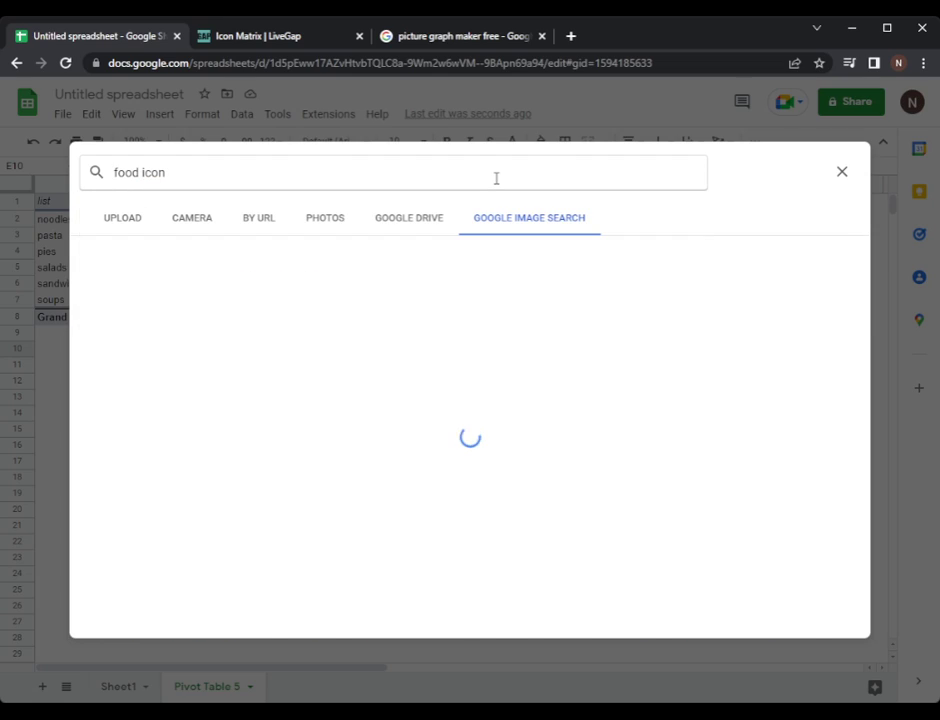
scroll(618, 440, "down", 2)
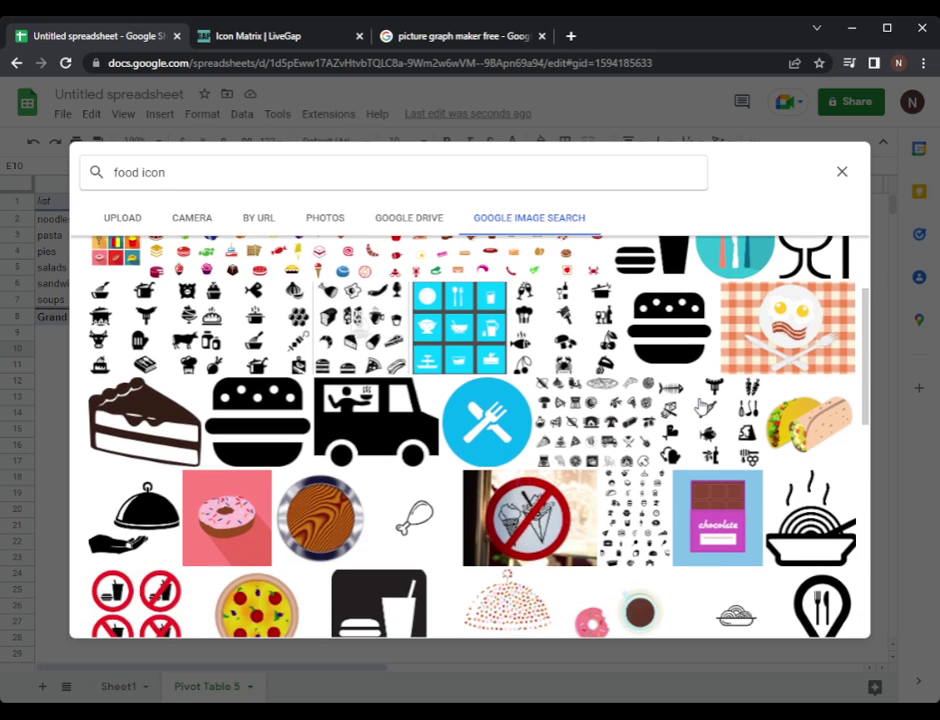
left_click(678, 331)
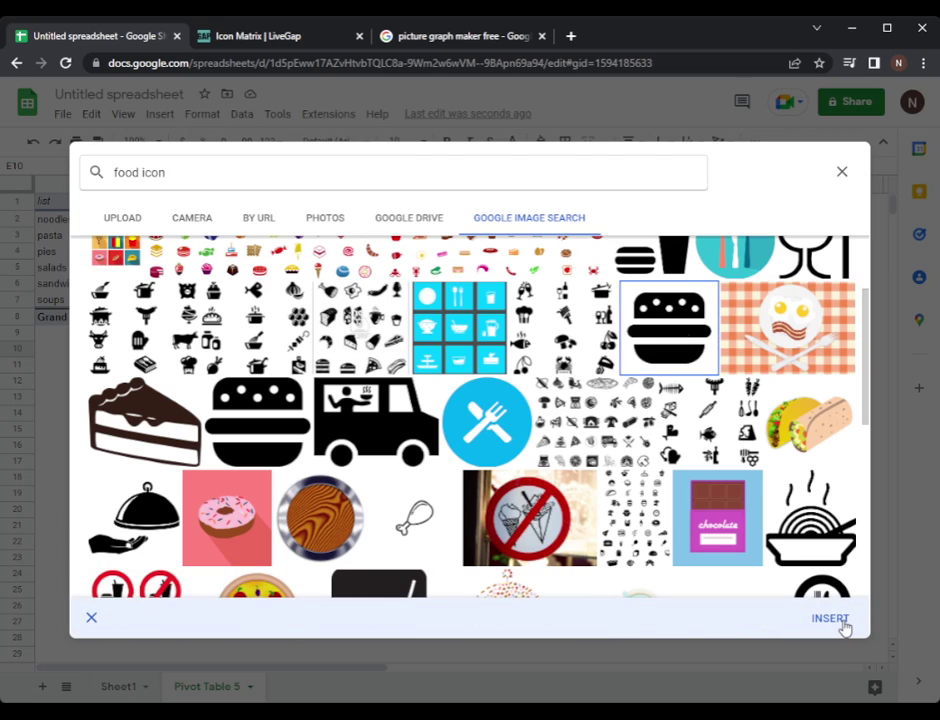
left_click(830, 619)
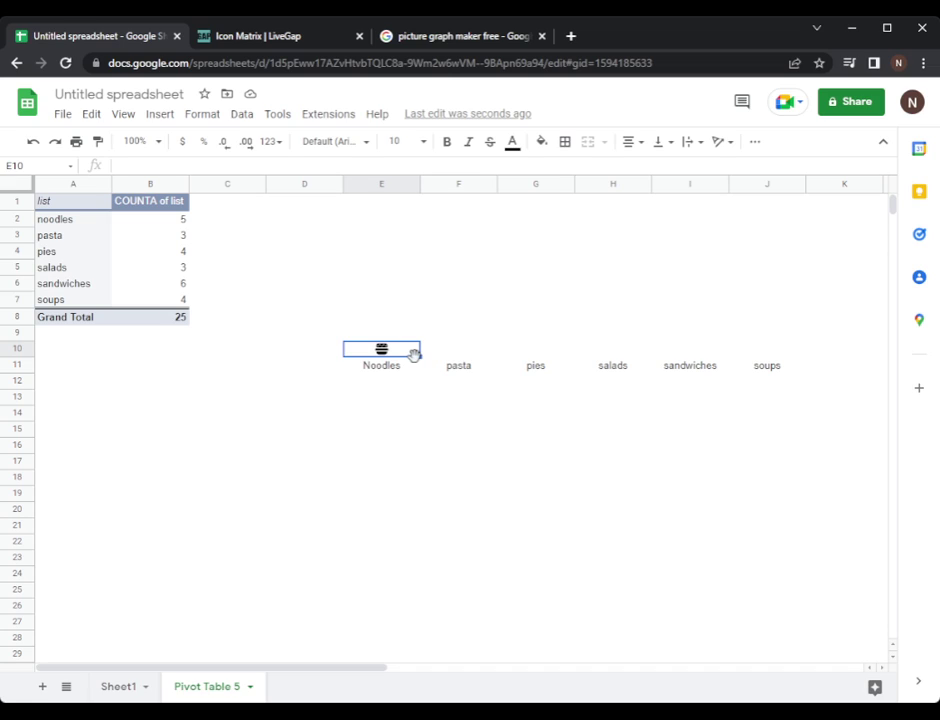
- Fill the burger icon up from E10 to E6, and extend the three icons in E8:E10 across to column J
mouse_move(421, 356)
left_mouse_down()
mouse_move(424, 321)
mouse_move(424, 352)
mouse_move(404, 349)
left_mouse_up()
left_click_drag(420, 351, 422, 281)
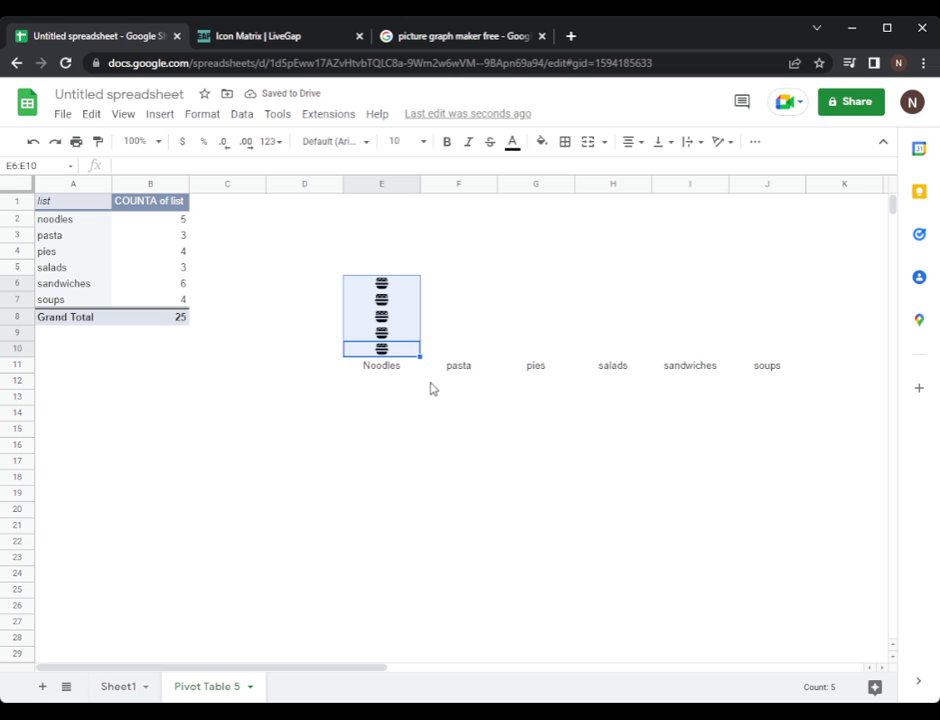
left_click(385, 334)
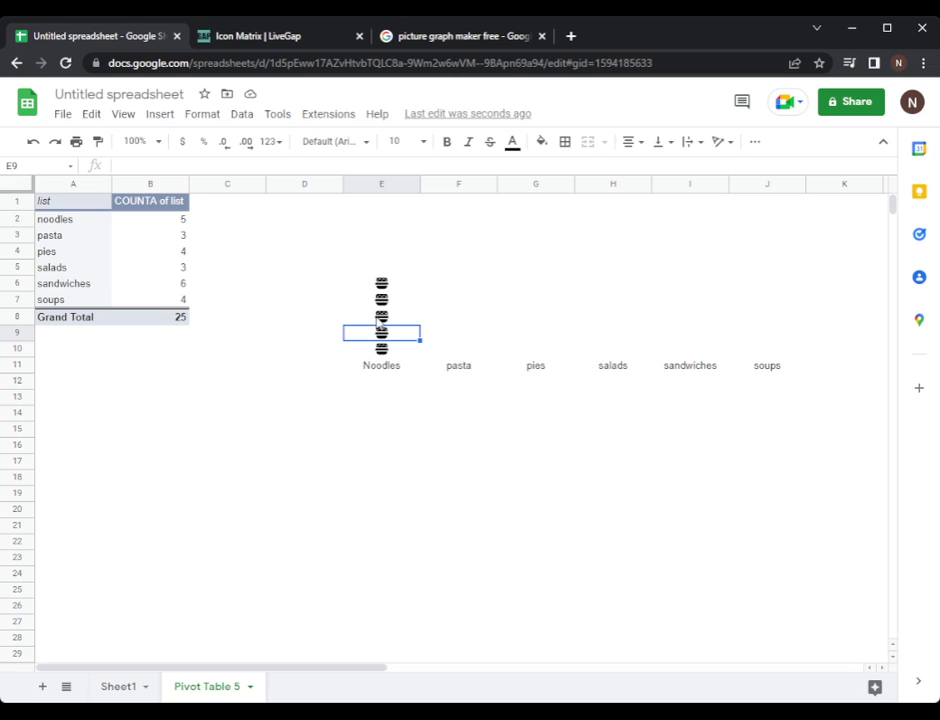
left_click_drag(380, 321, 380, 350)
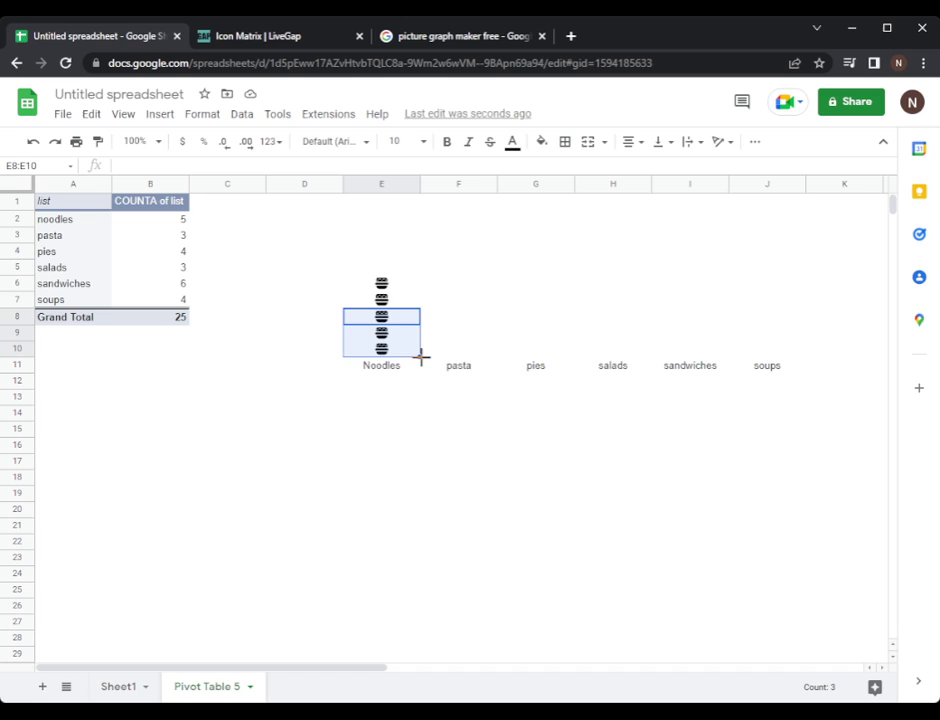
left_click_drag(421, 356, 796, 340)
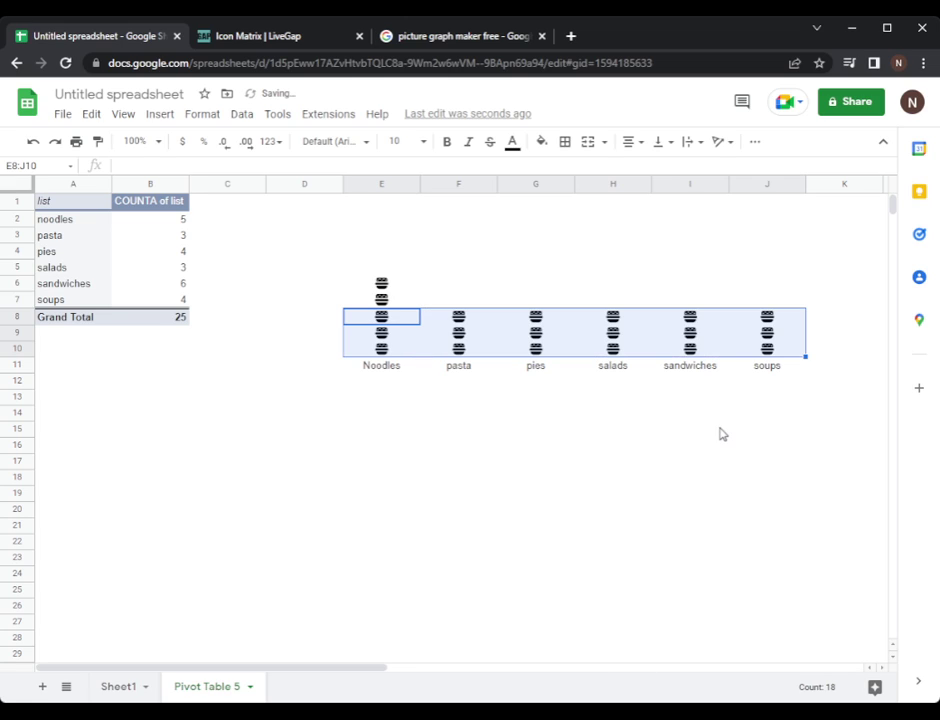
left_click(709, 425)
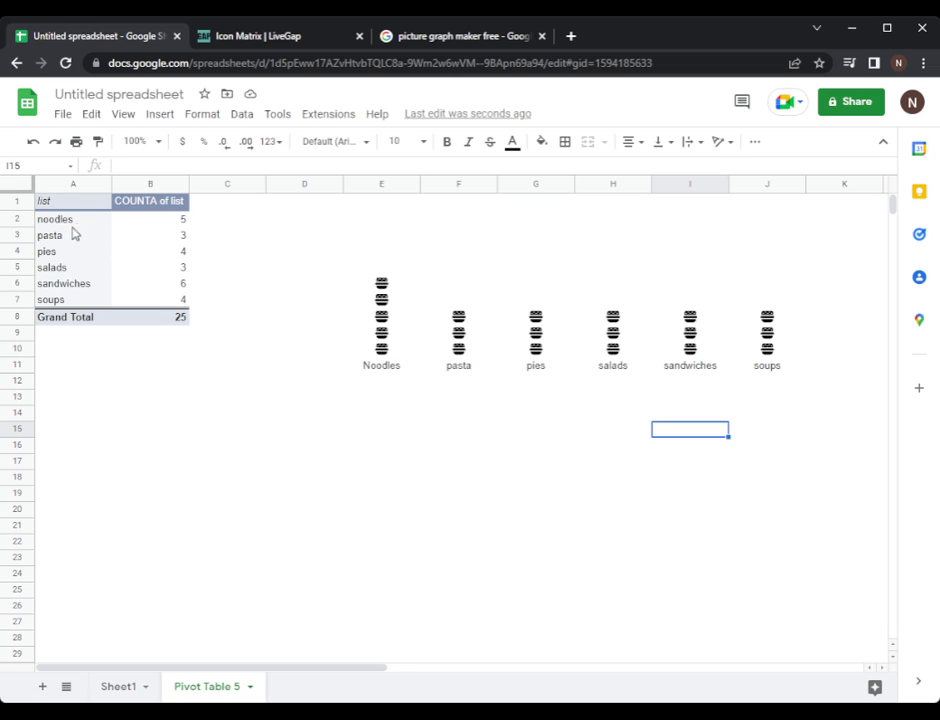
- Extend the icon stacks upward to match the counts: pies to G7, sandwiches to I5 and soups to J7
left_click(545, 321)
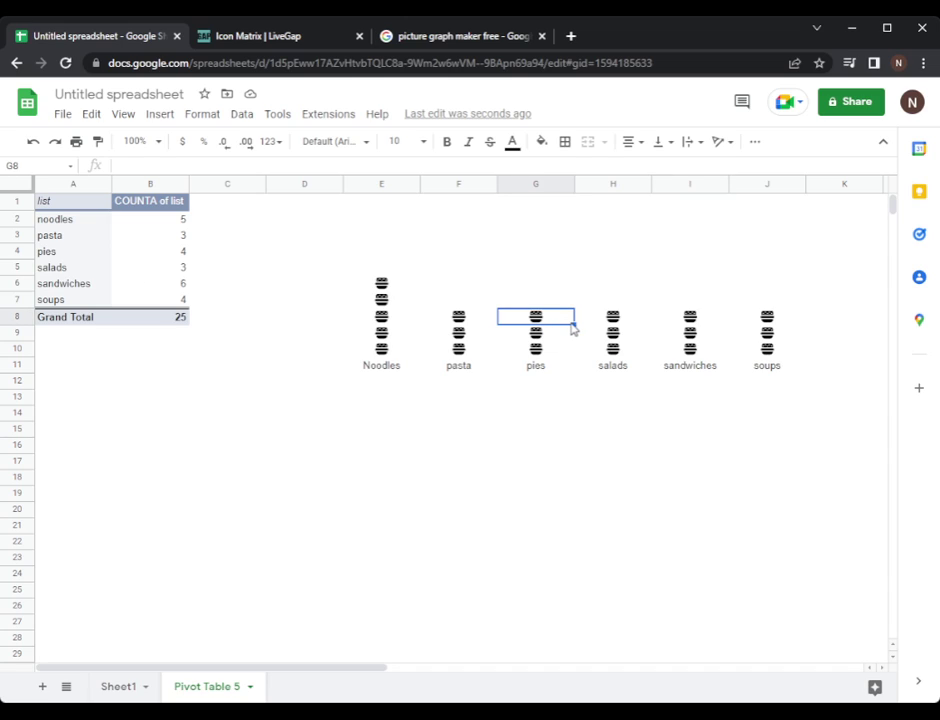
left_click_drag(575, 321, 573, 300)
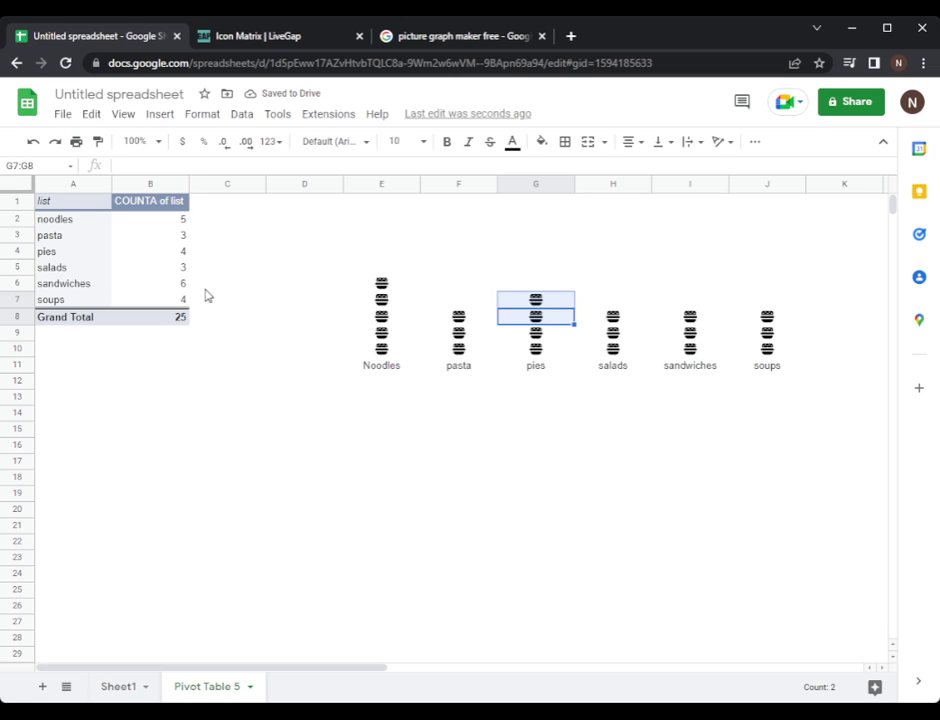
left_click(727, 323)
left_click_drag(728, 321, 722, 266)
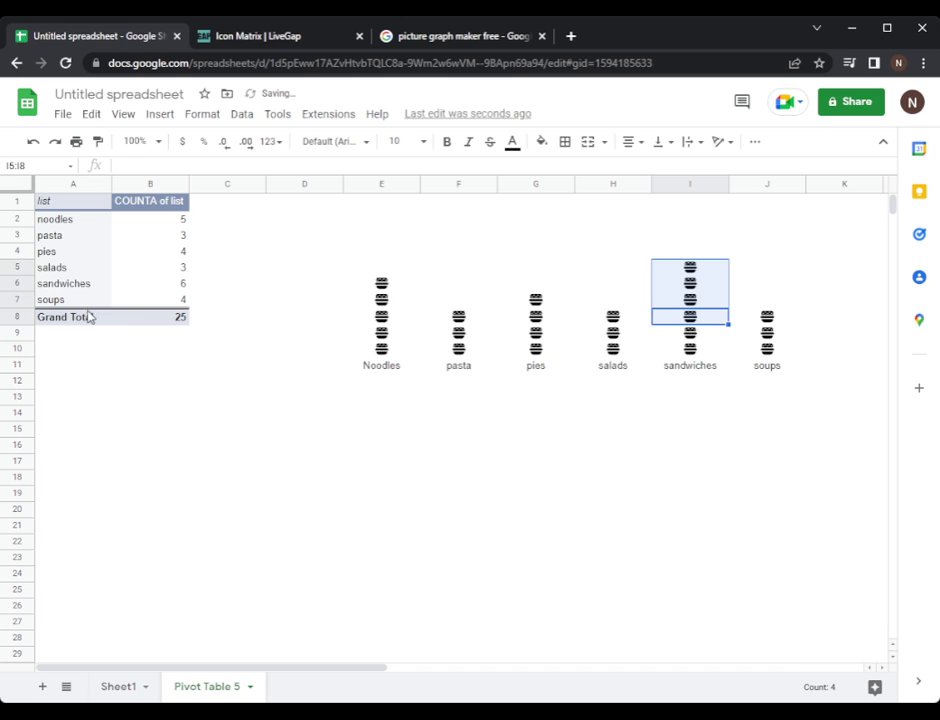
left_click(783, 319)
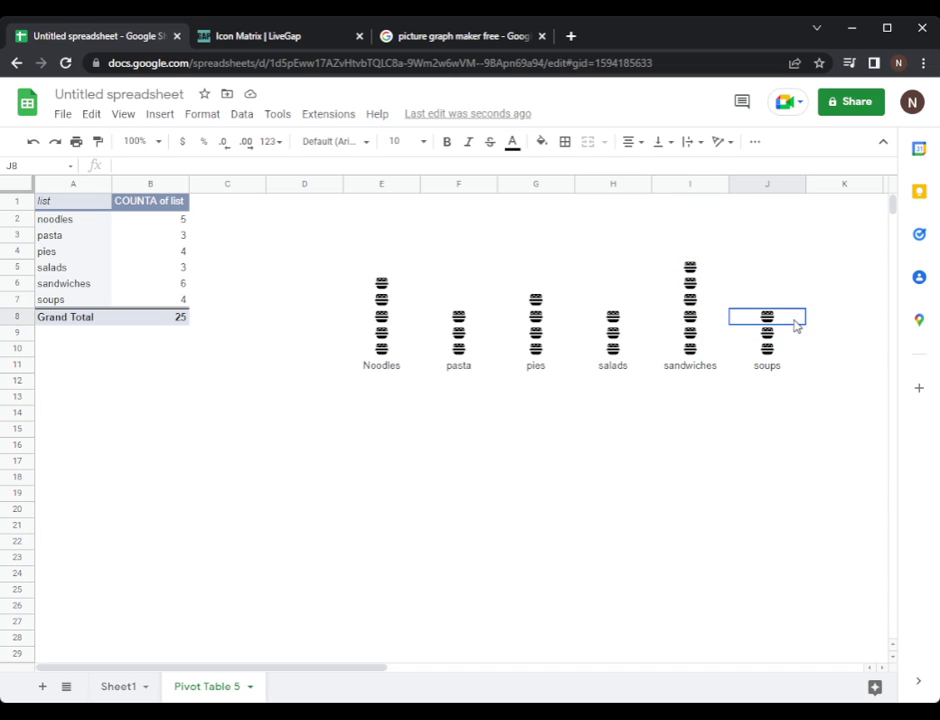
left_click_drag(806, 322, 806, 305)
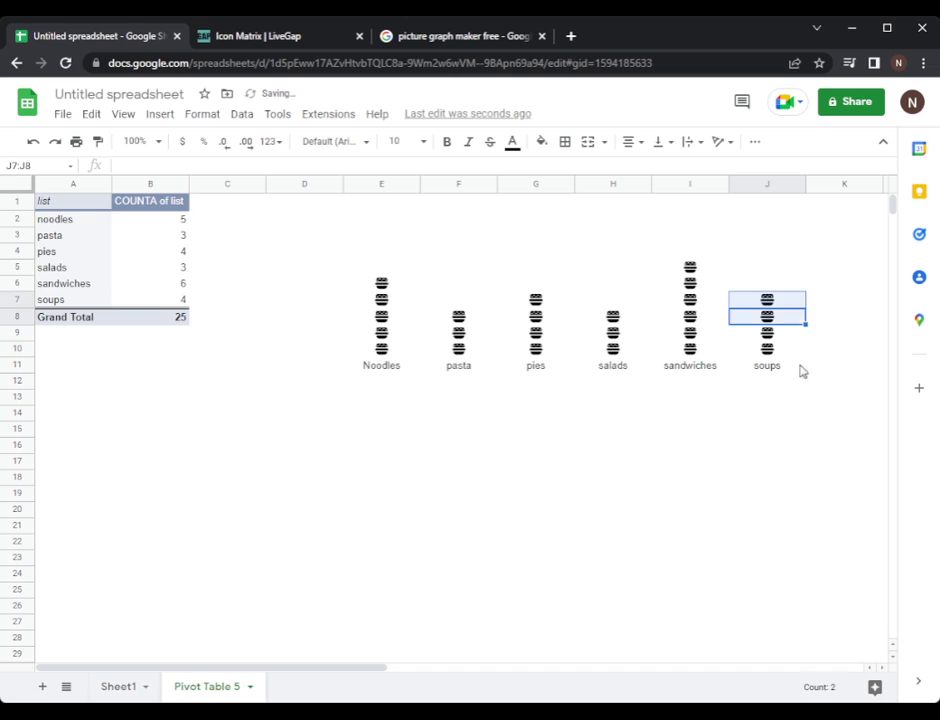
left_click(791, 396)
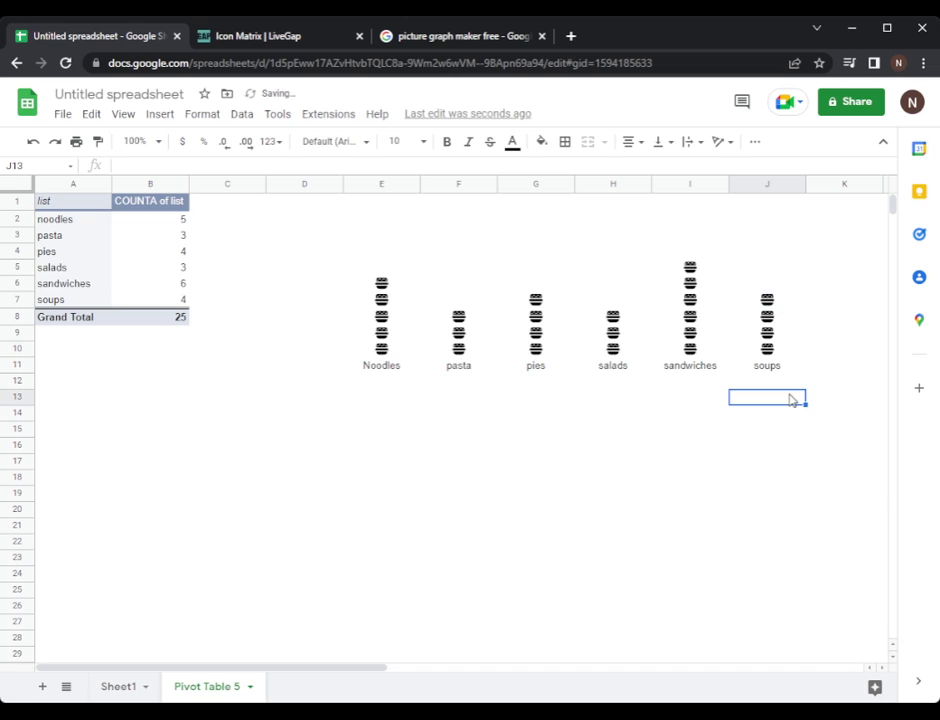
- Copy the six category names in A2:A7 and paste them as a vertical list starting at E15
left_click(313, 432)
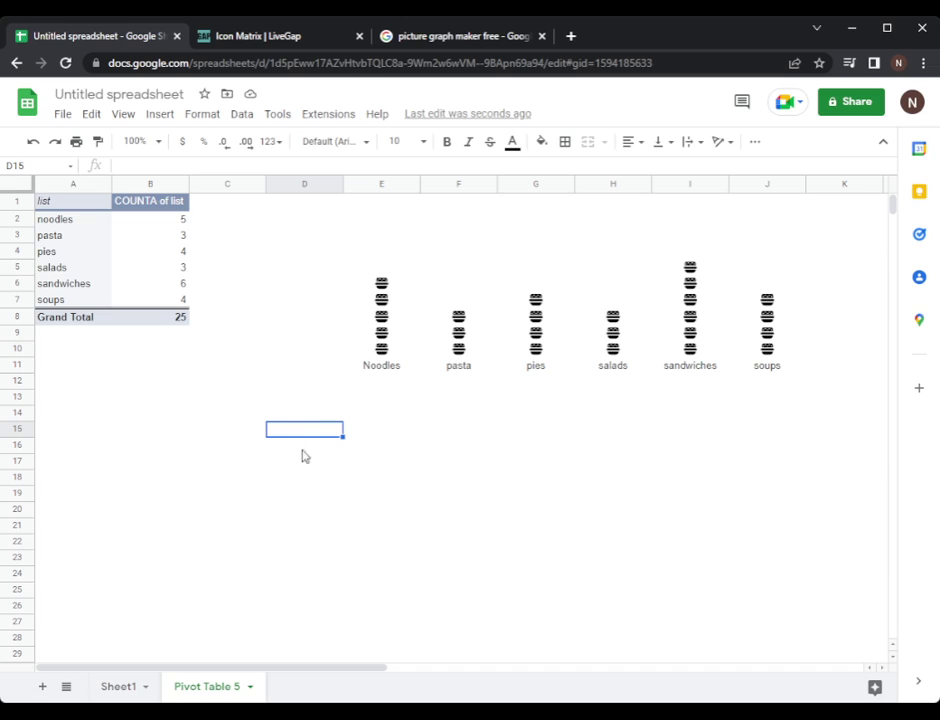
left_click_drag(44, 226, 70, 301)
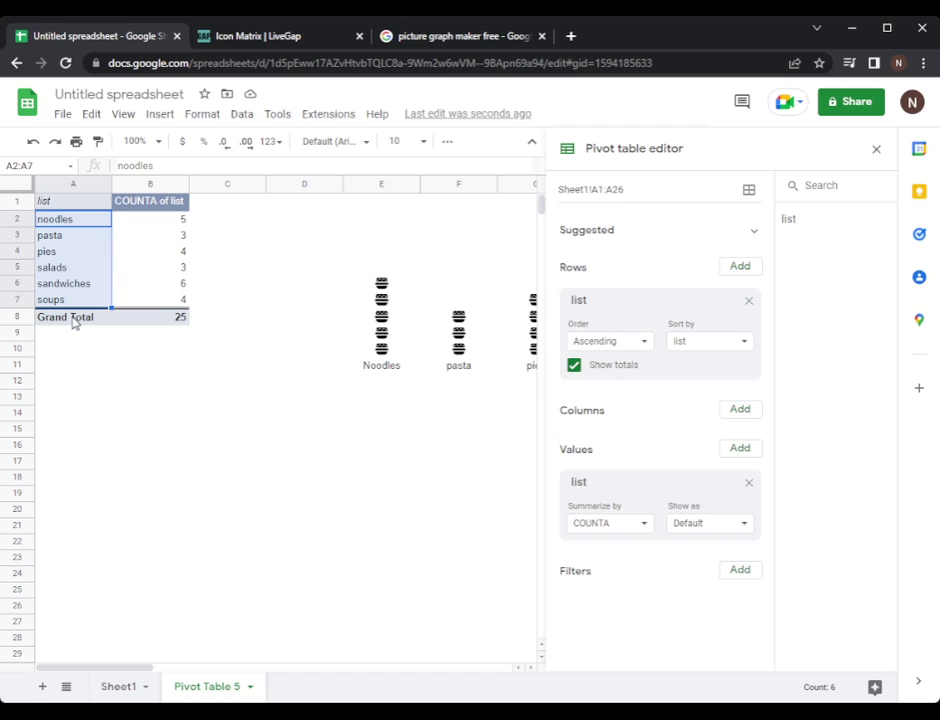
left_click(878, 150)
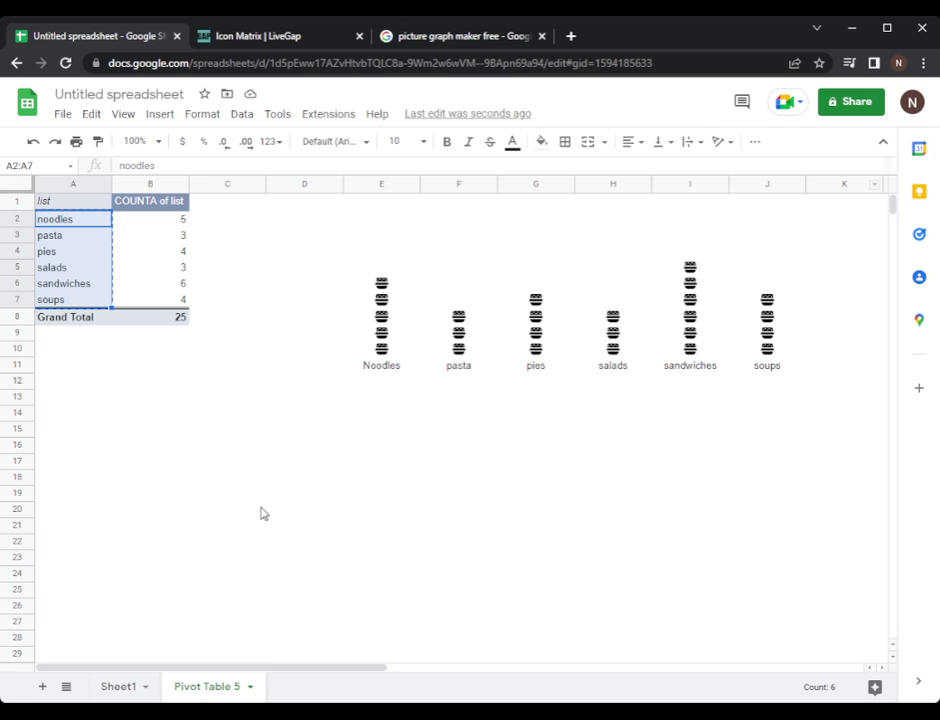
key("ctrl+c")
left_click(378, 432)
key("ctrl+v")
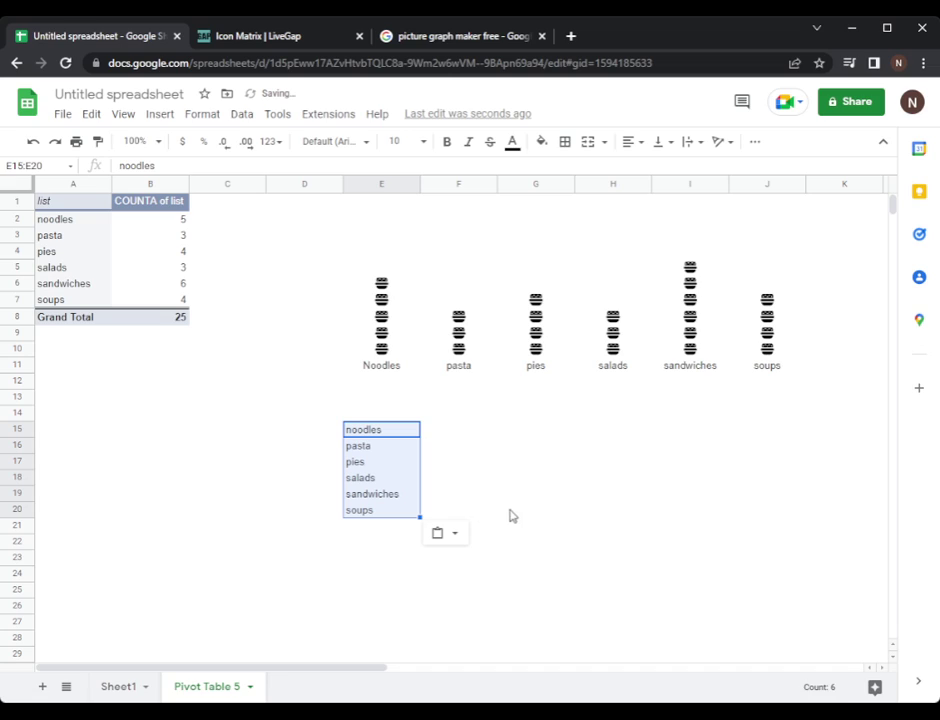
- Copy the burger icon from E10 into F15 and fill it across to J15 for the noodles row
left_click(457, 425)
left_click(388, 350)
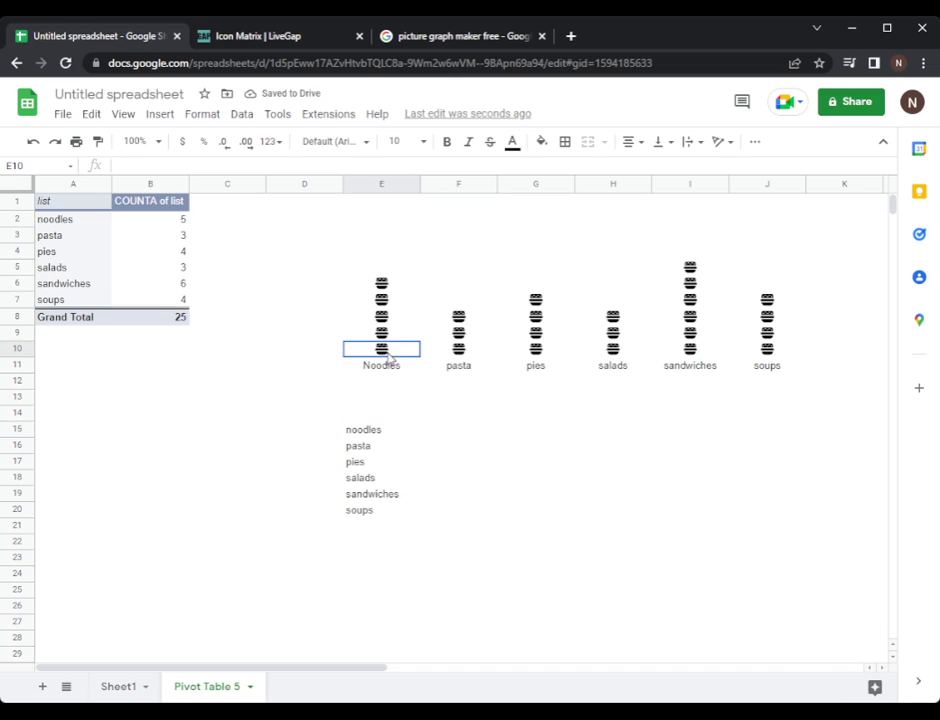
key("ctrl+c")
left_click(466, 432)
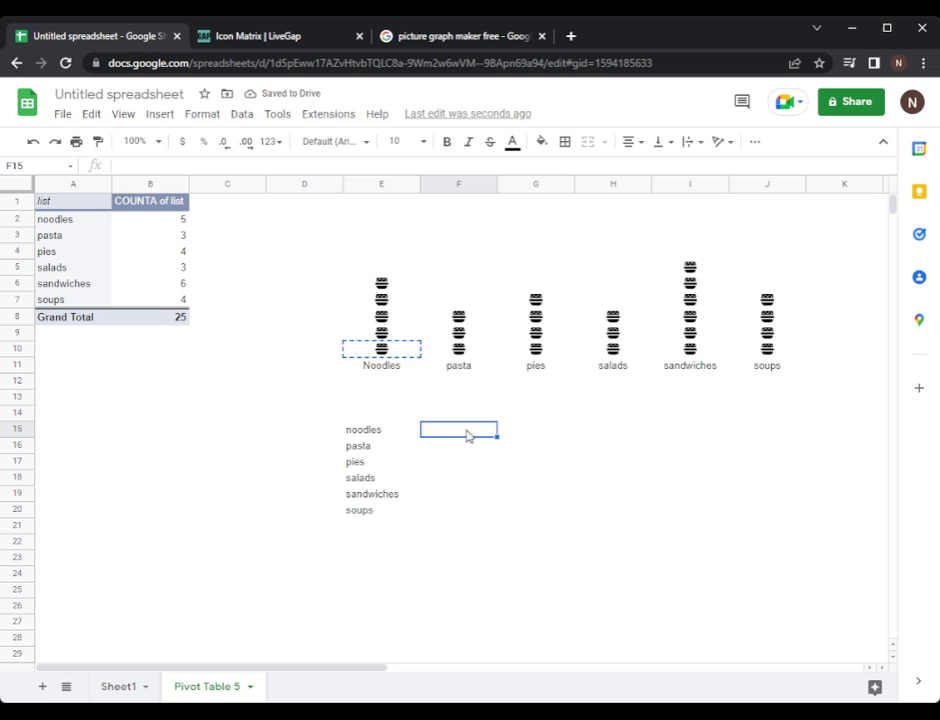
key("ctrl+v")
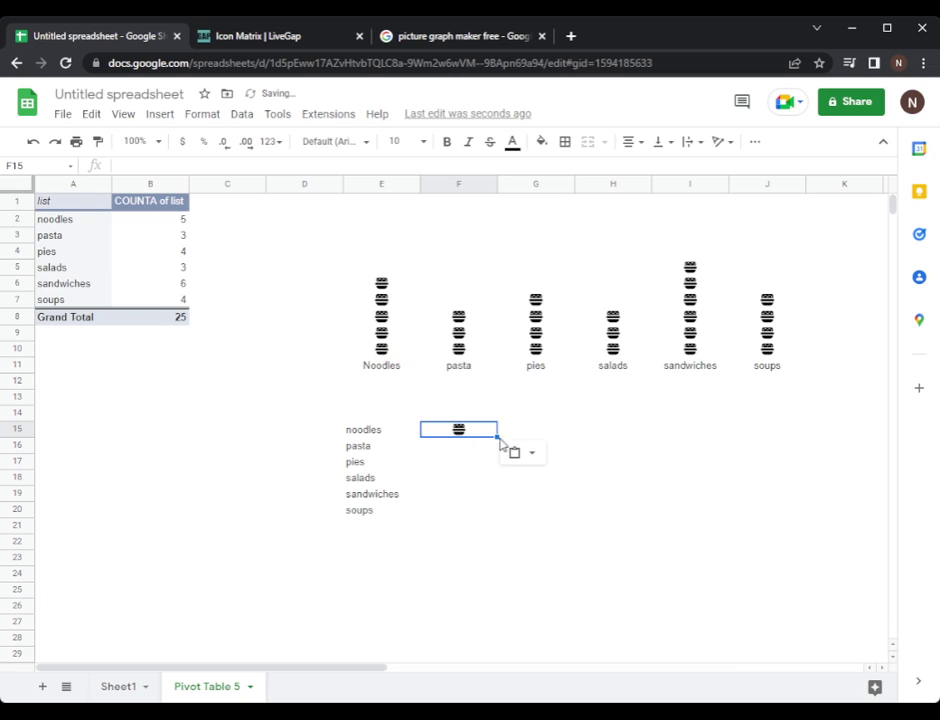
left_click_drag(497, 437, 745, 430)
left_click(620, 545)
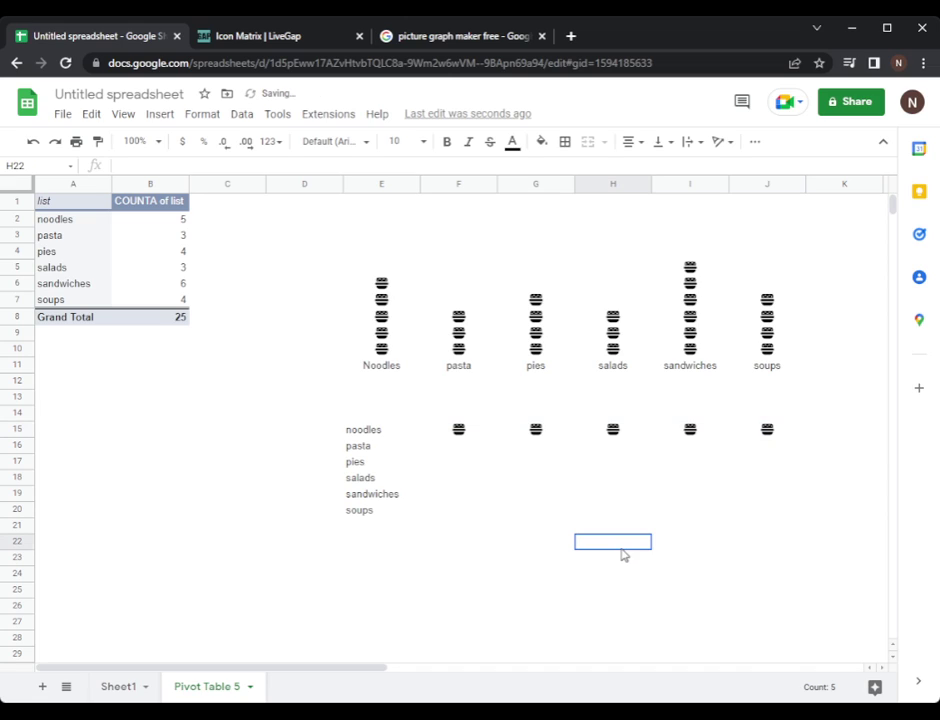
- Fill the first three noodles icons, F15:H15, down to row 20 for the remaining categories
left_click(465, 436)
left_click_drag(600, 488, 594, 470)
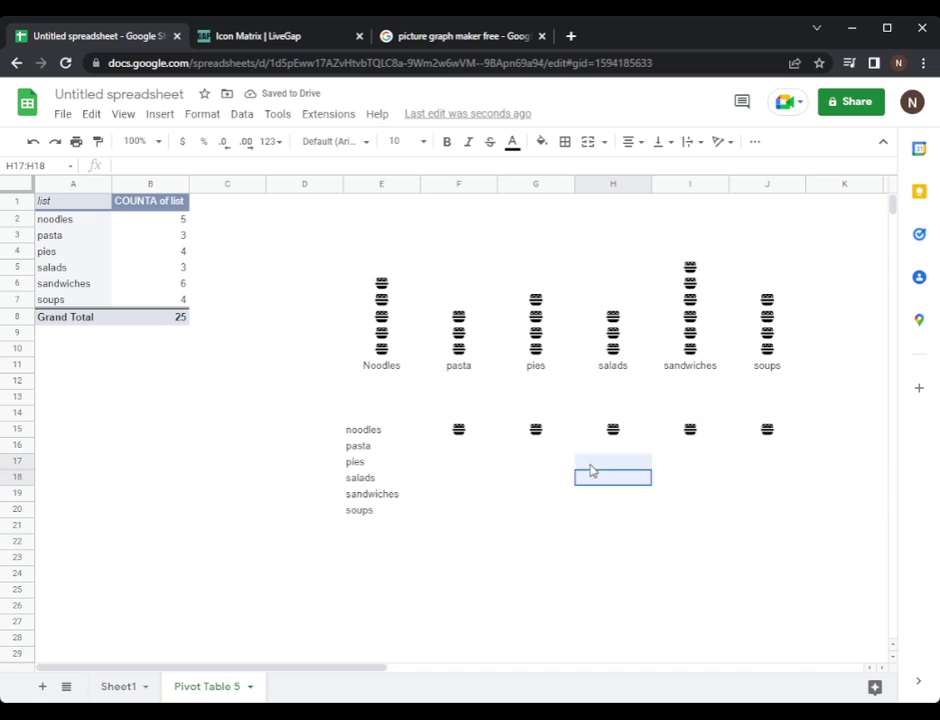
left_click_drag(478, 436, 657, 514)
left_click(650, 561)
- Extend the horizontal icon rows to match the counts: pies to I17, sandwiches to K19 and soups to I20
left_click(627, 449)
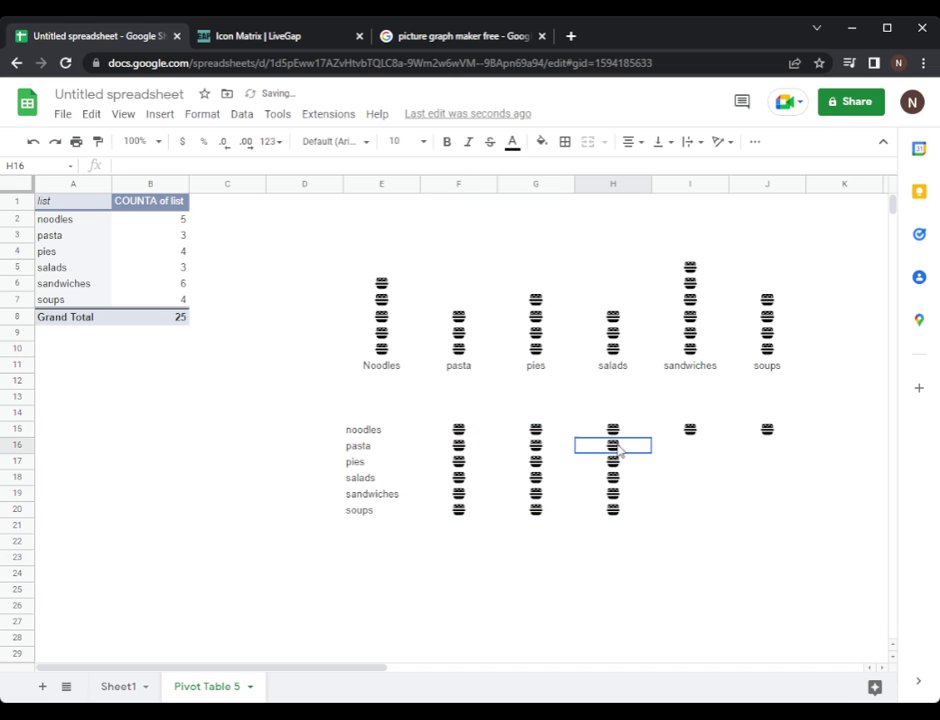
left_click(614, 463)
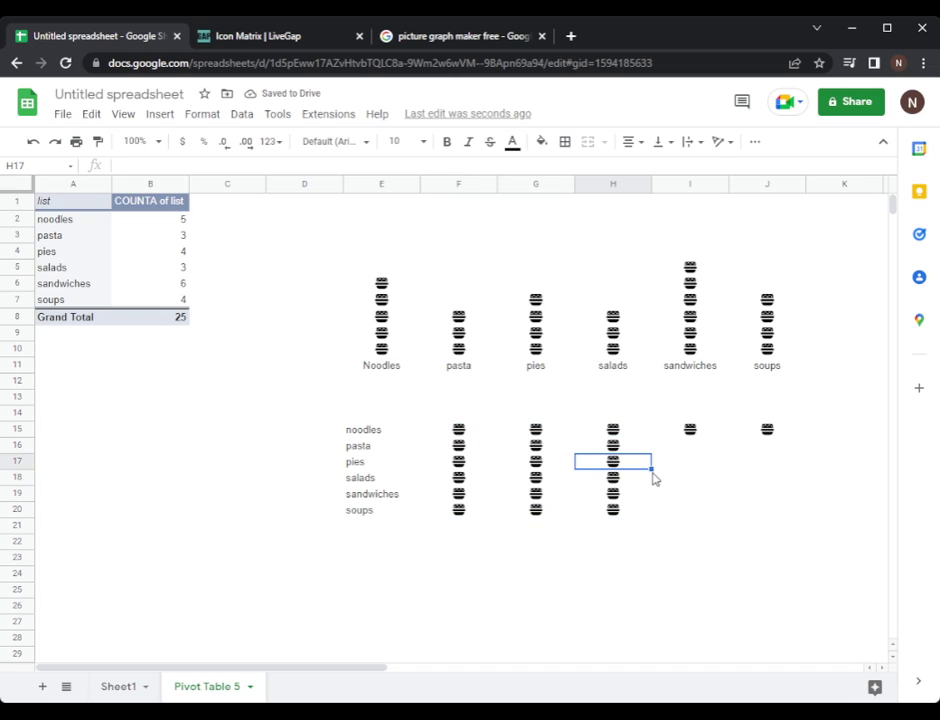
left_click_drag(652, 468, 700, 468)
left_click(667, 545)
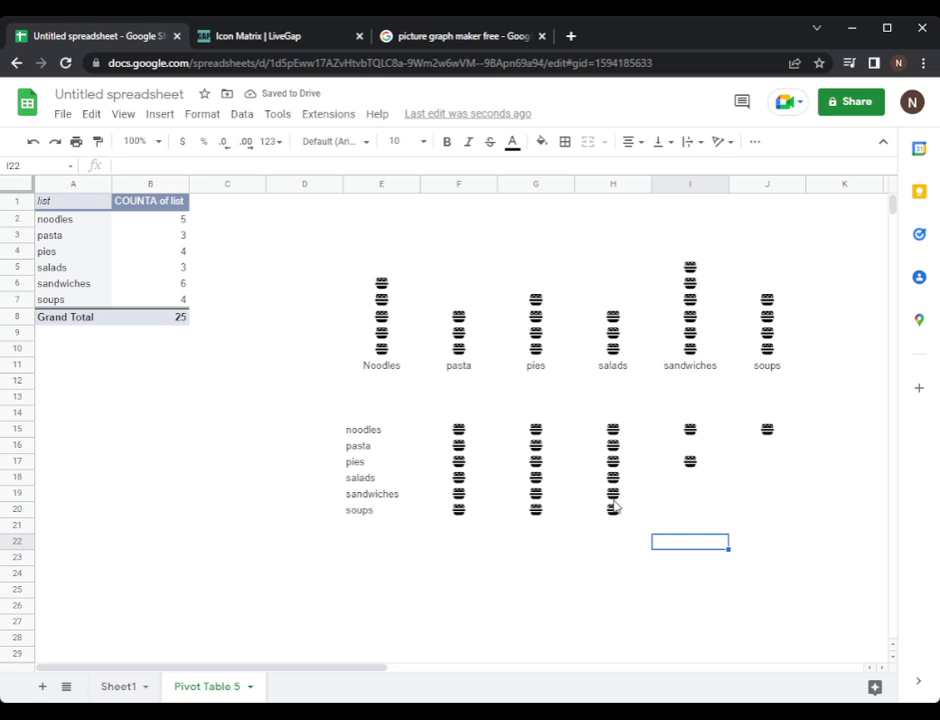
left_click(614, 499)
left_click_drag(652, 501, 818, 503)
left_click(758, 562)
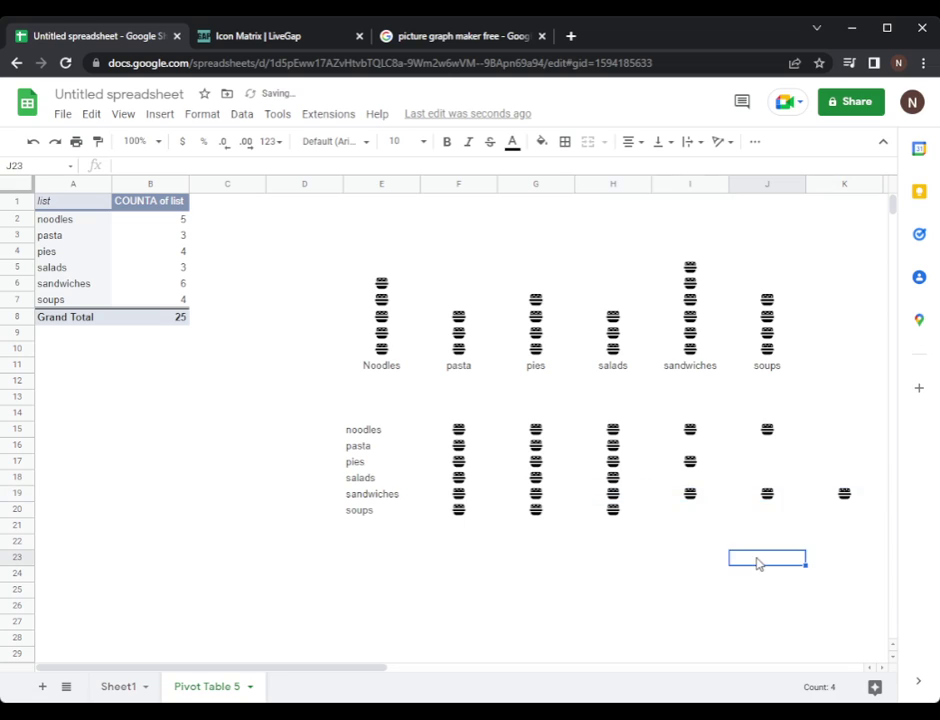
left_click(616, 514)
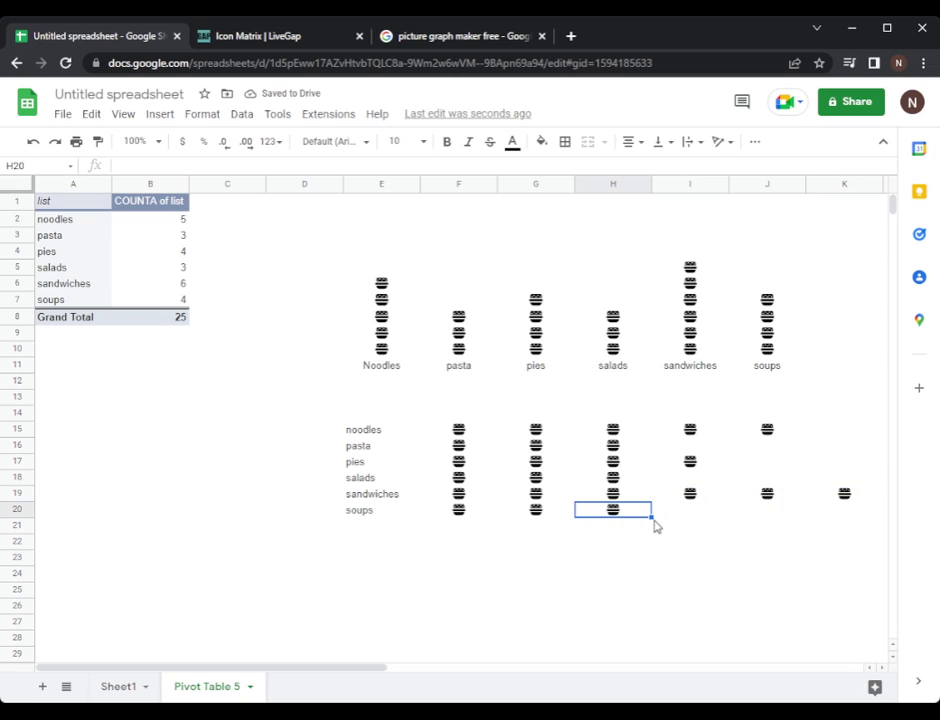
left_click_drag(652, 517, 686, 512)
left_click(680, 568)
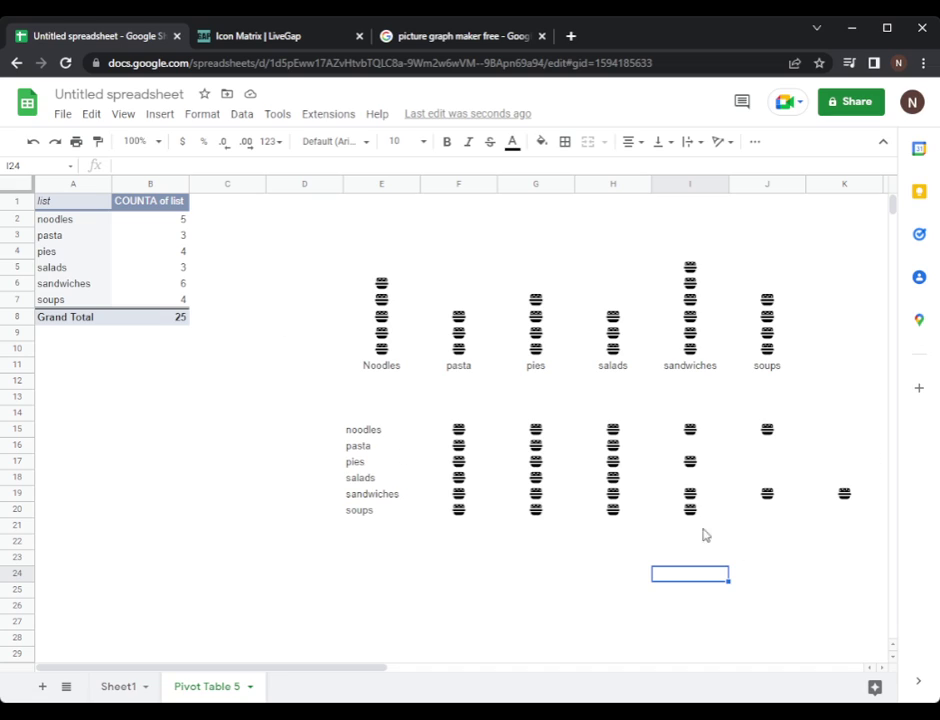
- Increase the height of rows 15 to 20 by roughly half to enlarge the horizontal graph's icons
left_click(356, 430)
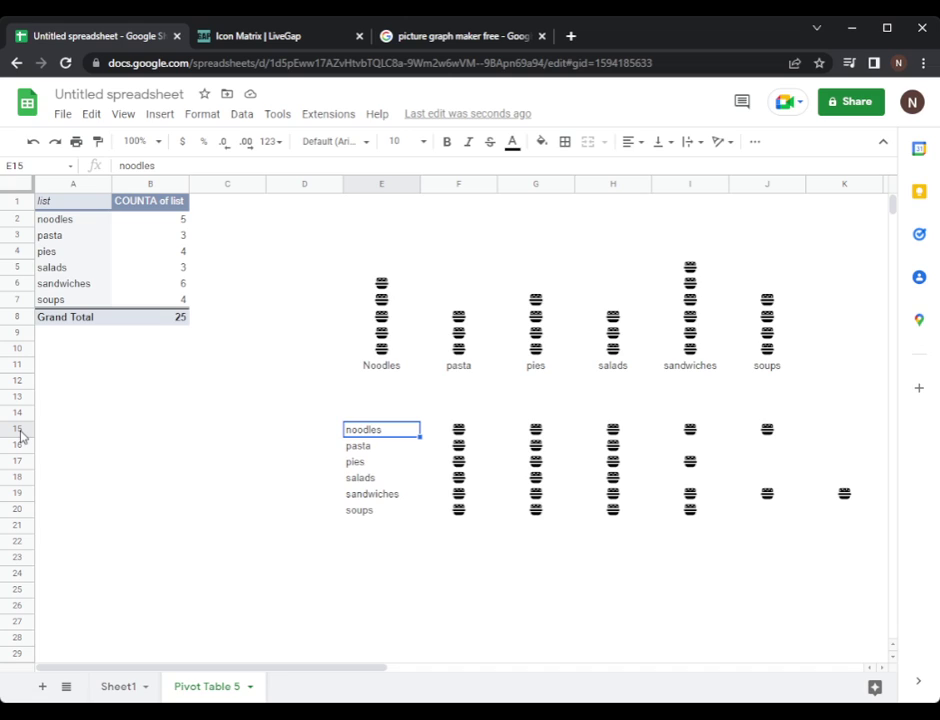
left_click_drag(20, 432, 17, 524)
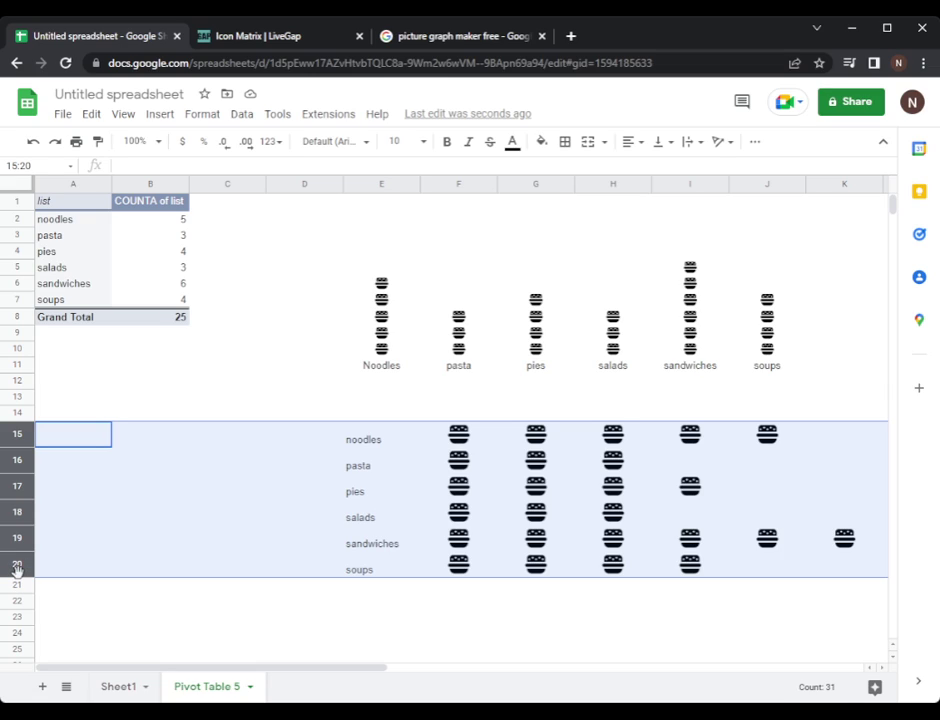
left_click_drag(17, 571, 17, 576)
left_click(590, 656)
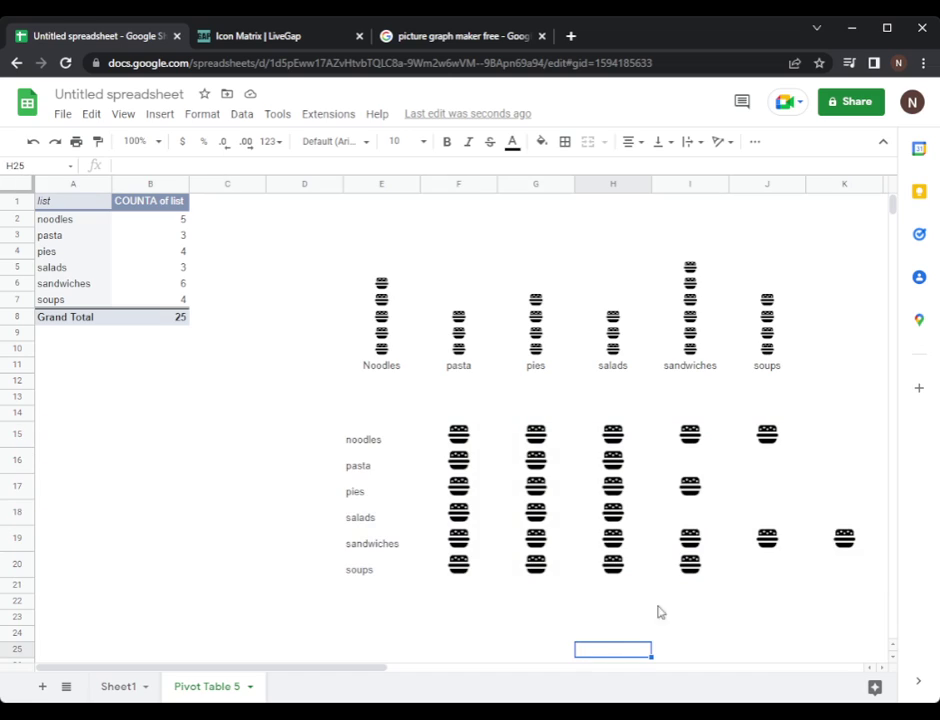
left_click(398, 337)
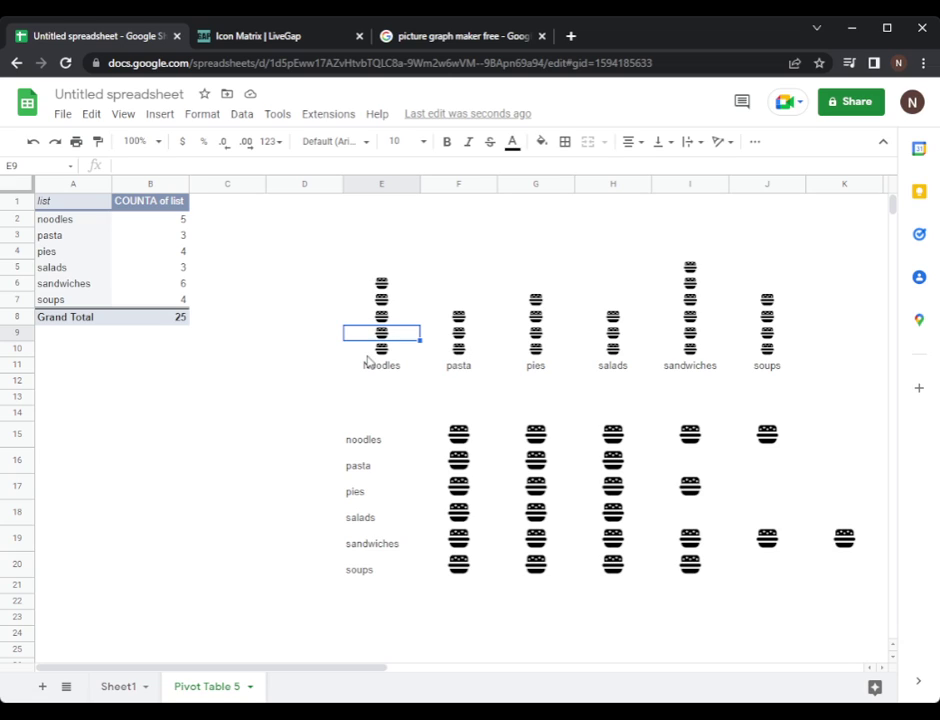
- Narrow columns E to J together to roughly half their width to bring the graph icons closer together
left_click_drag(420, 184, 405, 185)
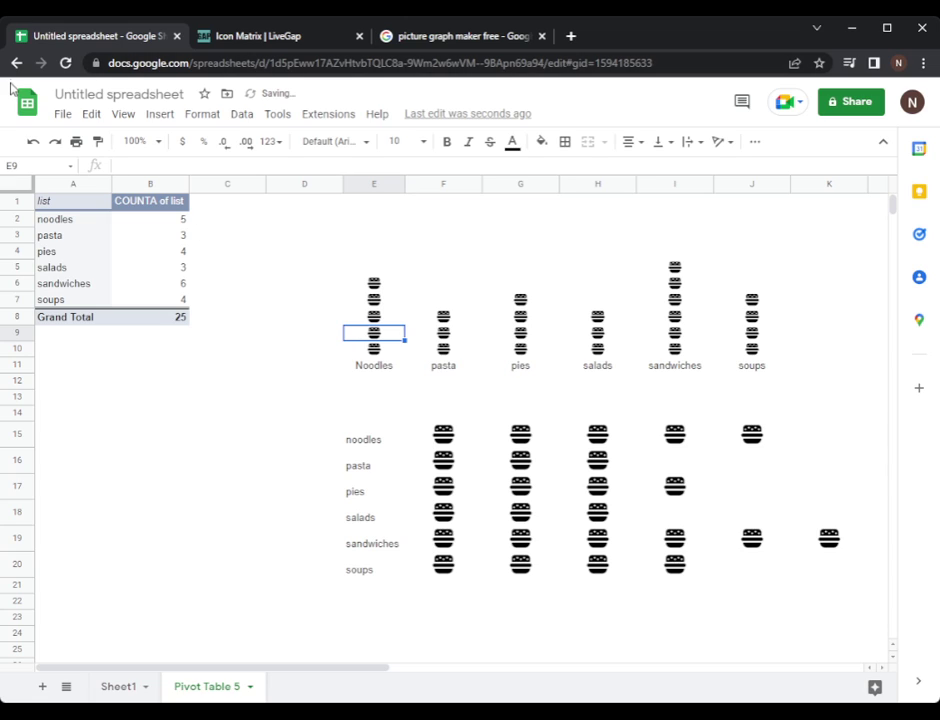
left_click(35, 143)
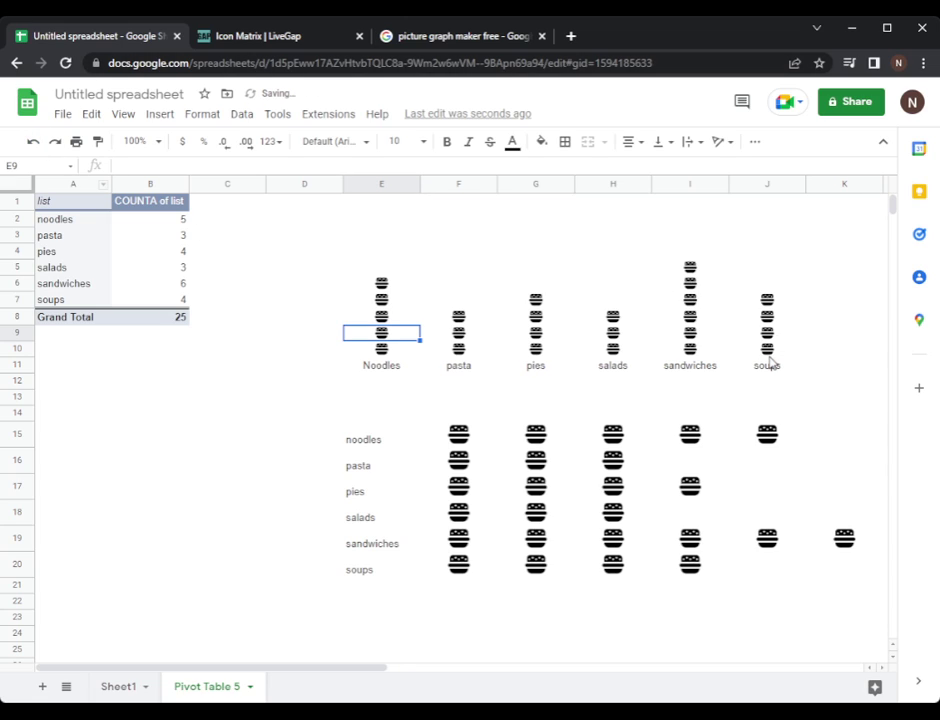
mouse_move(770, 362)
left_mouse_down()
mouse_move(686, 289)
mouse_move(367, 208)
mouse_move(365, 189)
mouse_move(772, 185)
left_mouse_up()
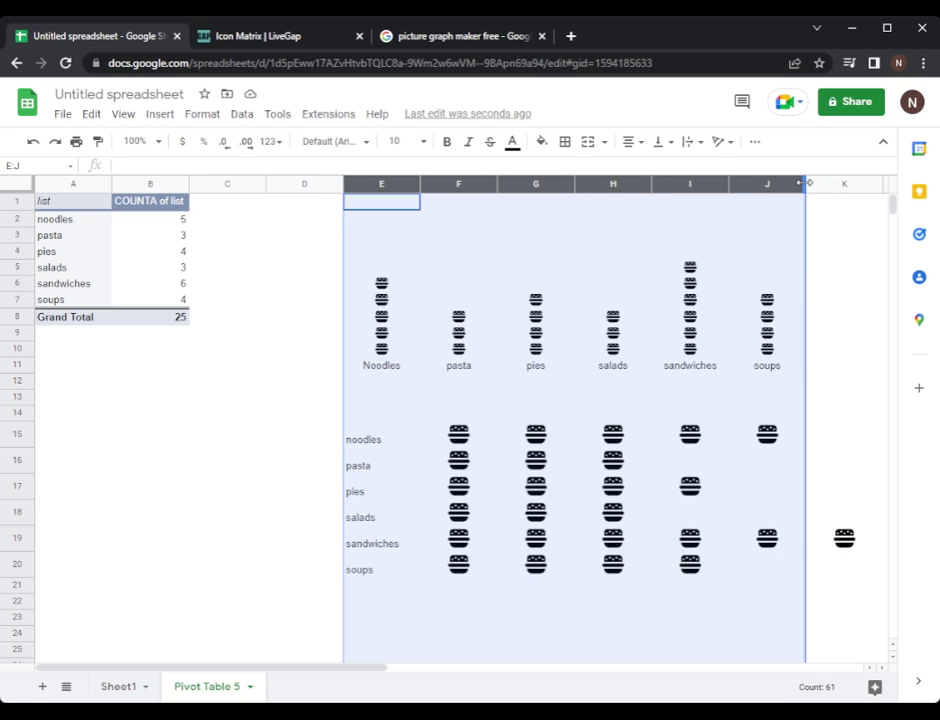
left_click_drag(805, 183, 769, 183)
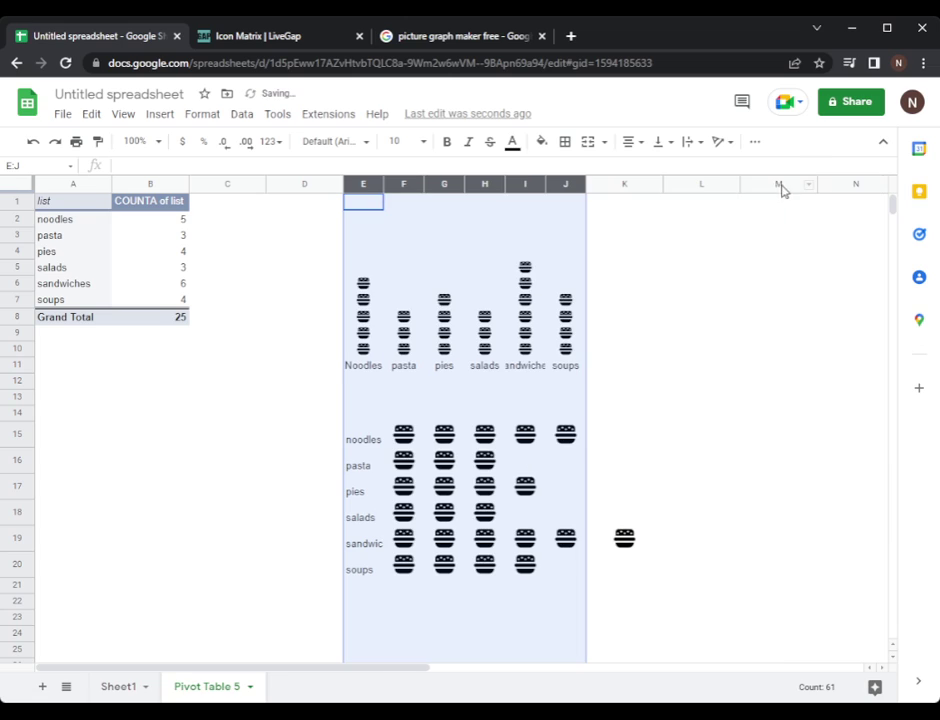
left_click(655, 337)
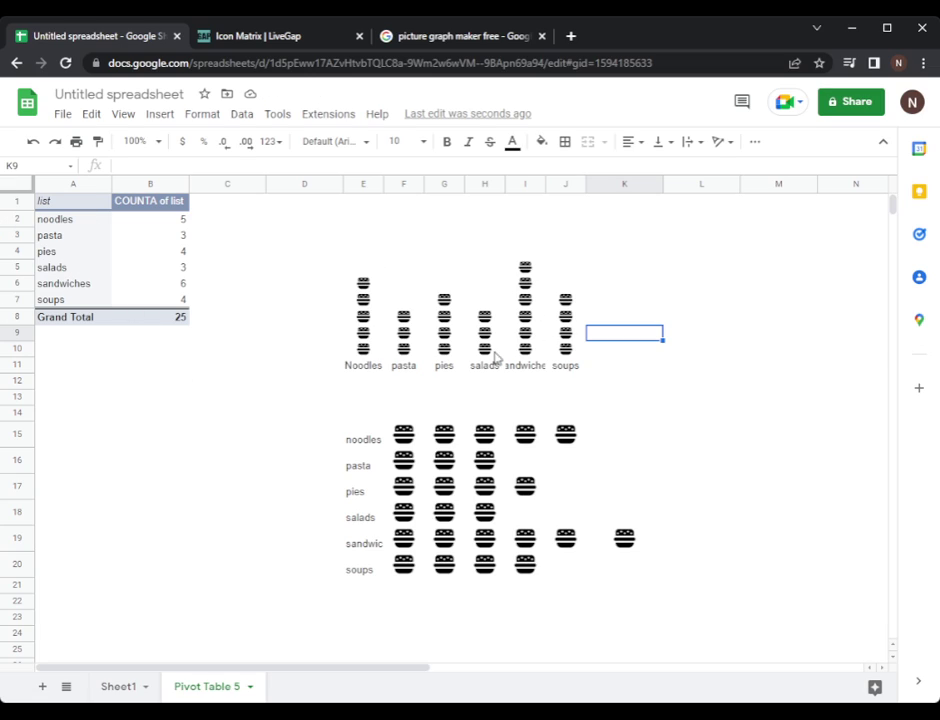
- Increase the height of row 11, which holds the vertical graph's category labels, by roughly half
left_click(328, 371)
left_click(400, 367)
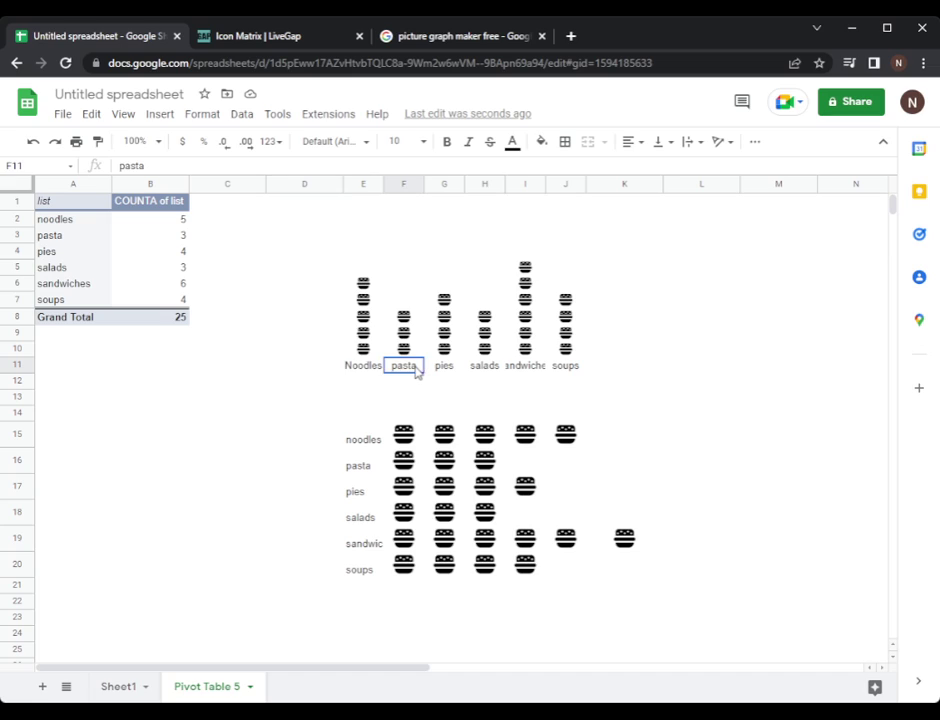
left_click(366, 367)
left_click(18, 365)
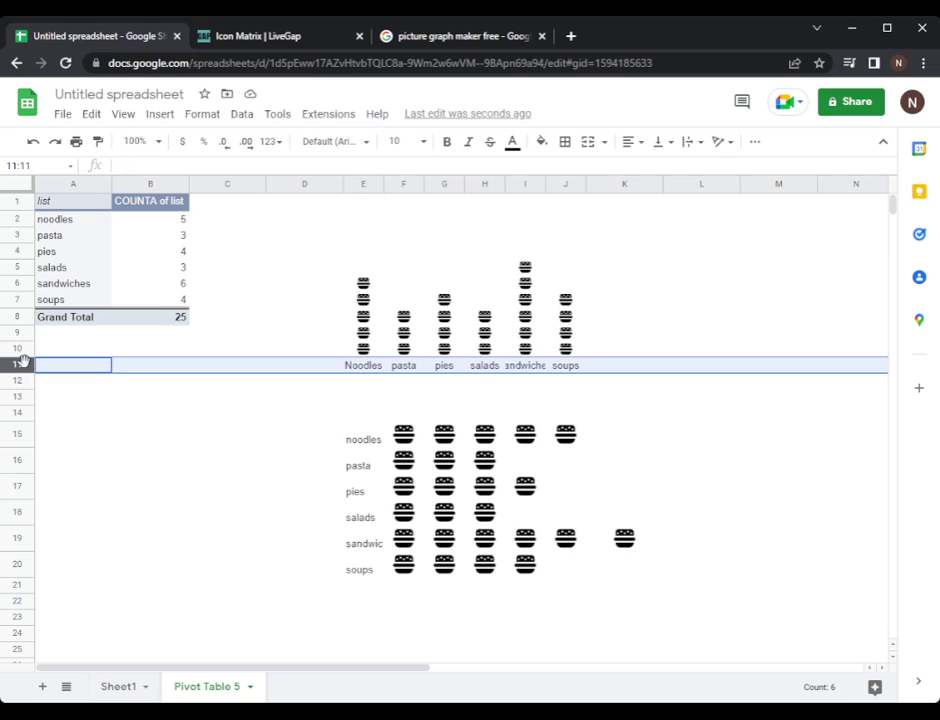
left_click_drag(20, 373, 20, 381)
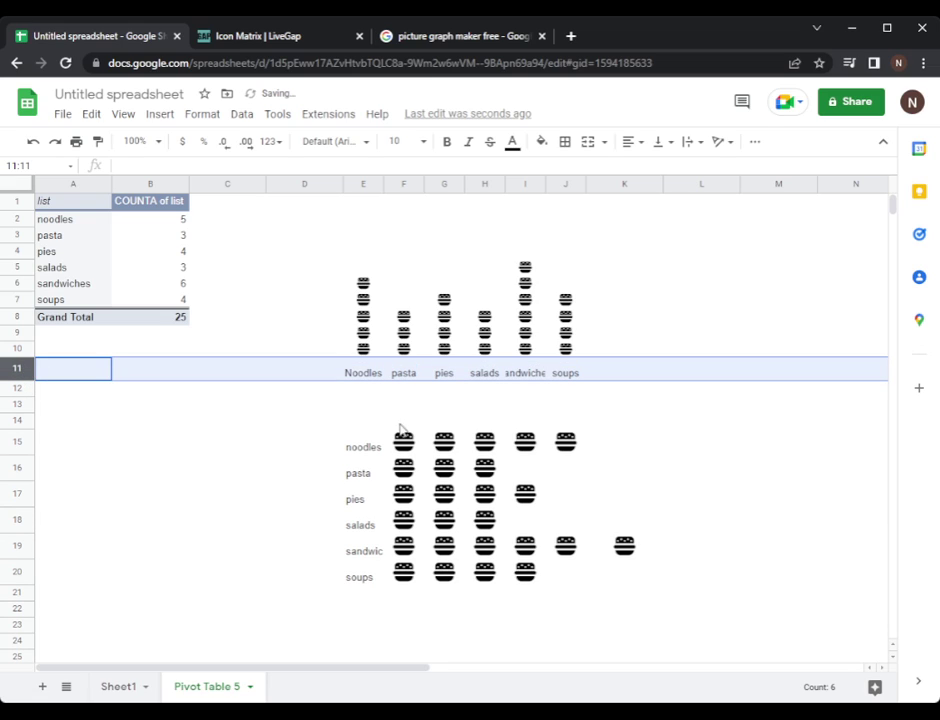
left_click(735, 403)
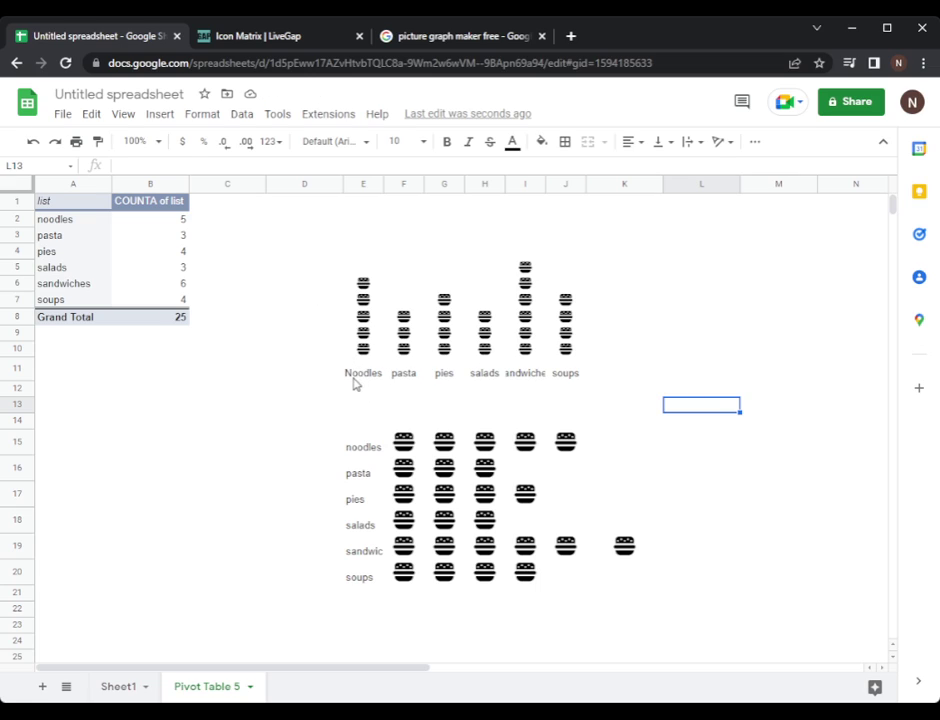
- Add a top border to the category labels in E11:J11 as the vertical graph's baseline
left_click_drag(344, 372, 546, 380)
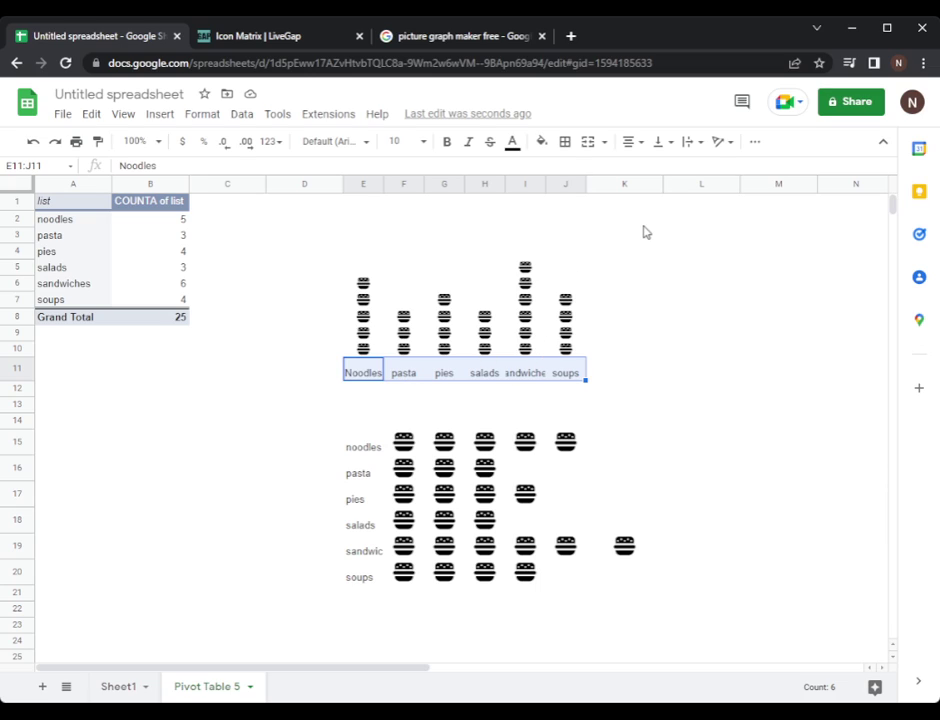
left_click(565, 145)
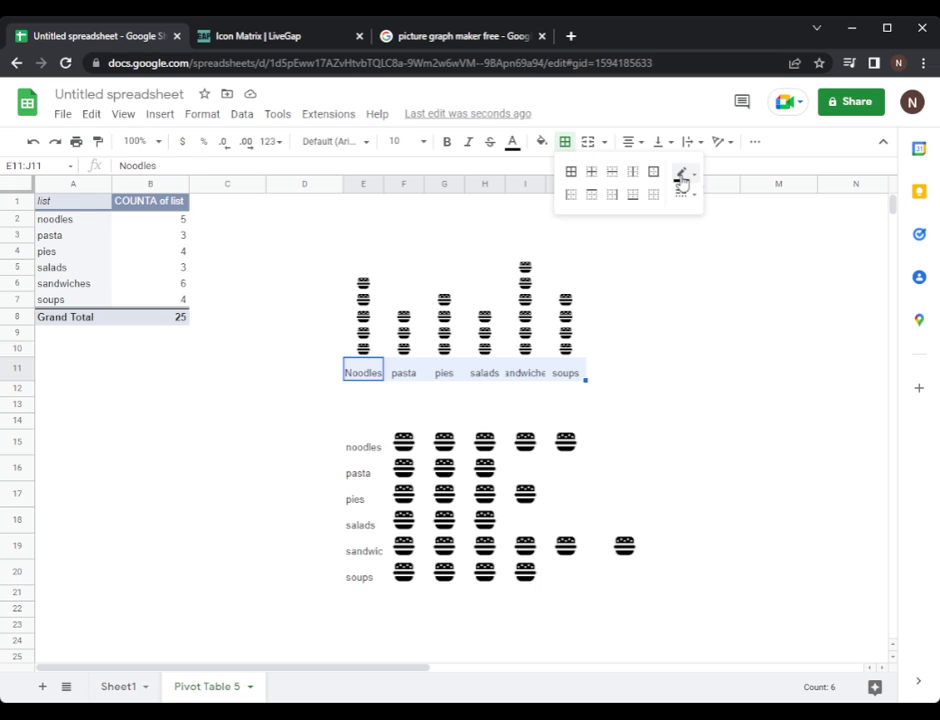
left_click(591, 194)
left_click(676, 405)
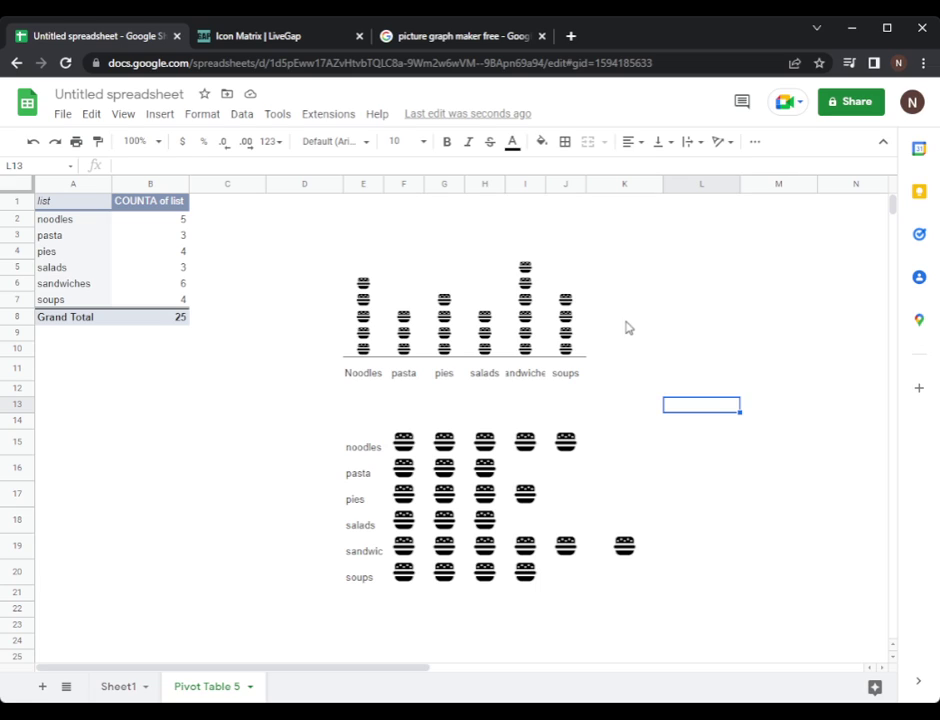
- Add a right border to the category labels in E15:E20 as the horizontal graph's axis line
left_click(338, 443)
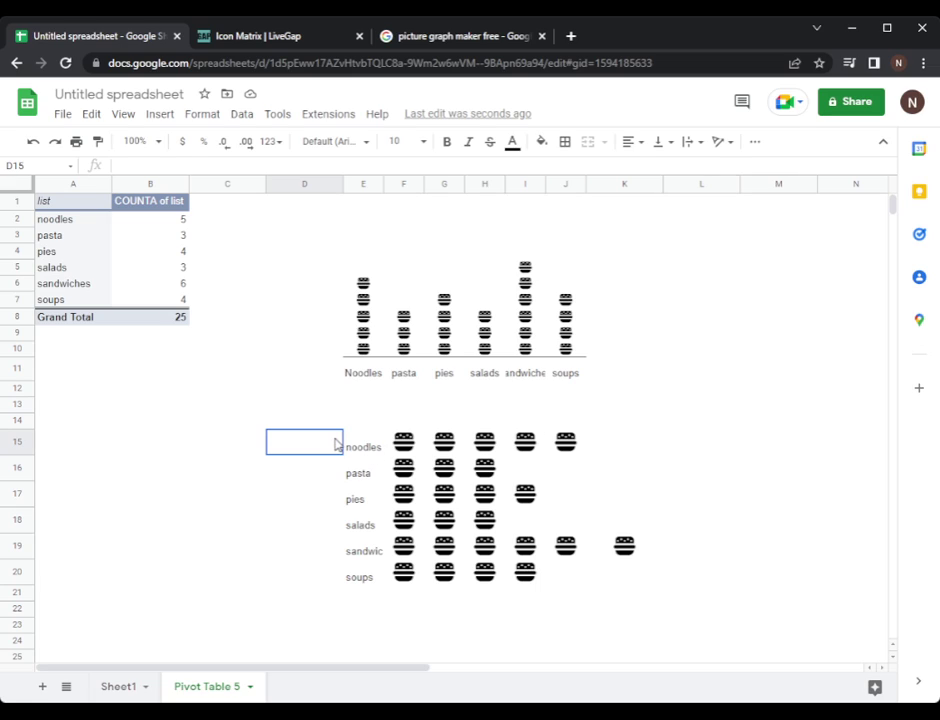
left_click_drag(358, 443, 357, 592)
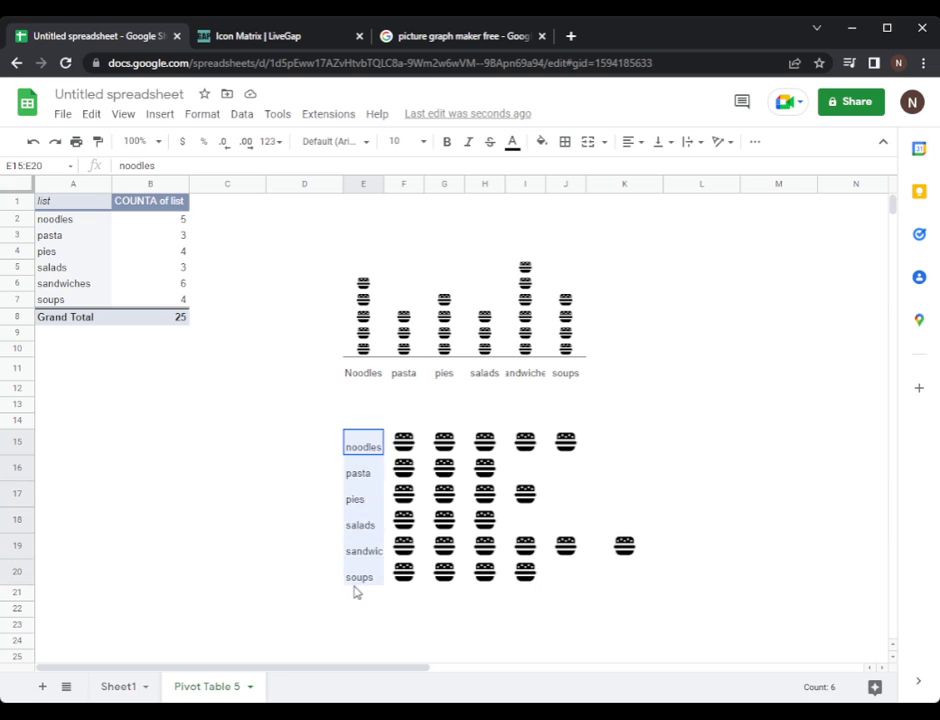
left_click(565, 142)
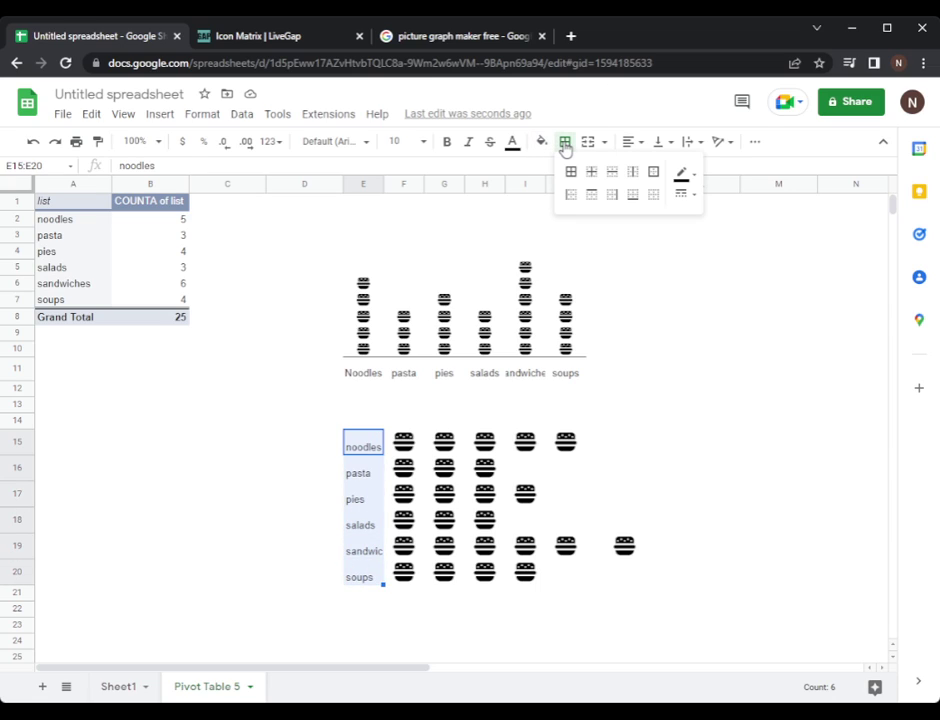
left_click(613, 196)
left_click_drag(733, 437, 733, 424)
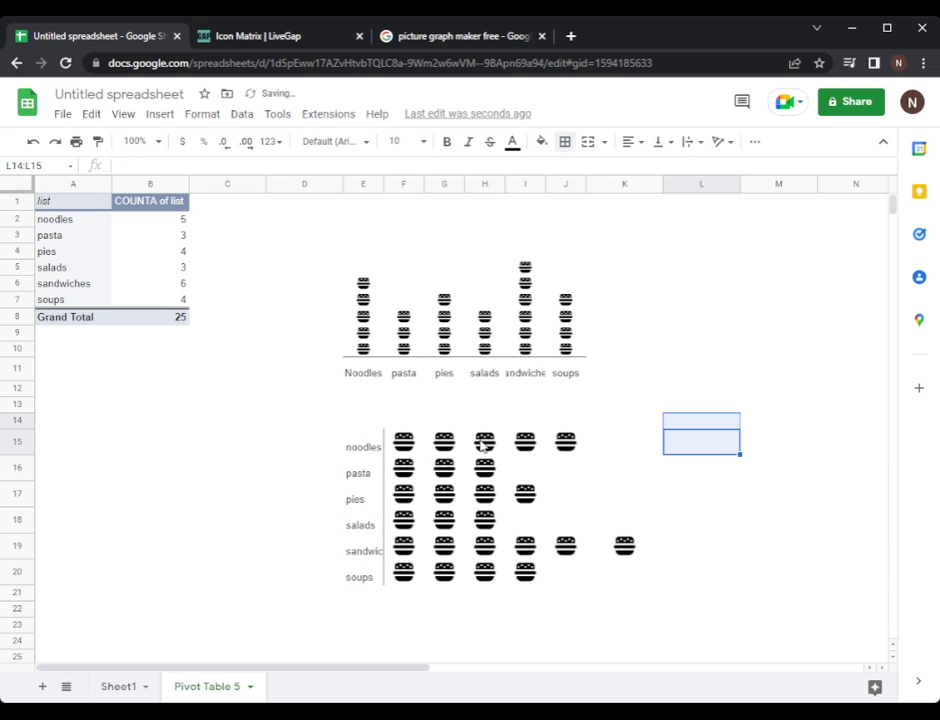
left_click(708, 577)
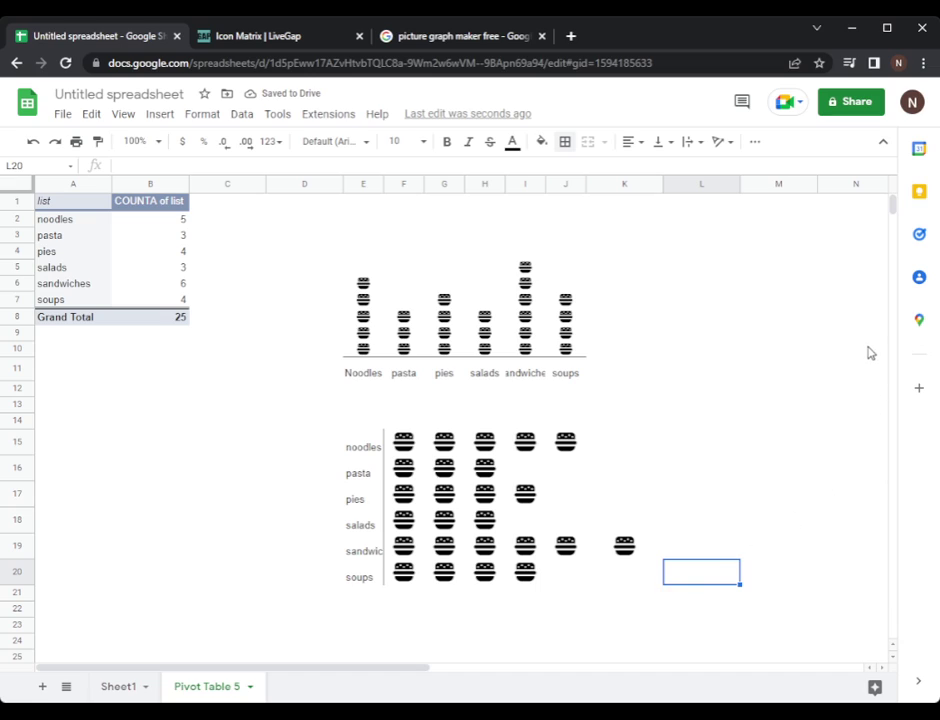